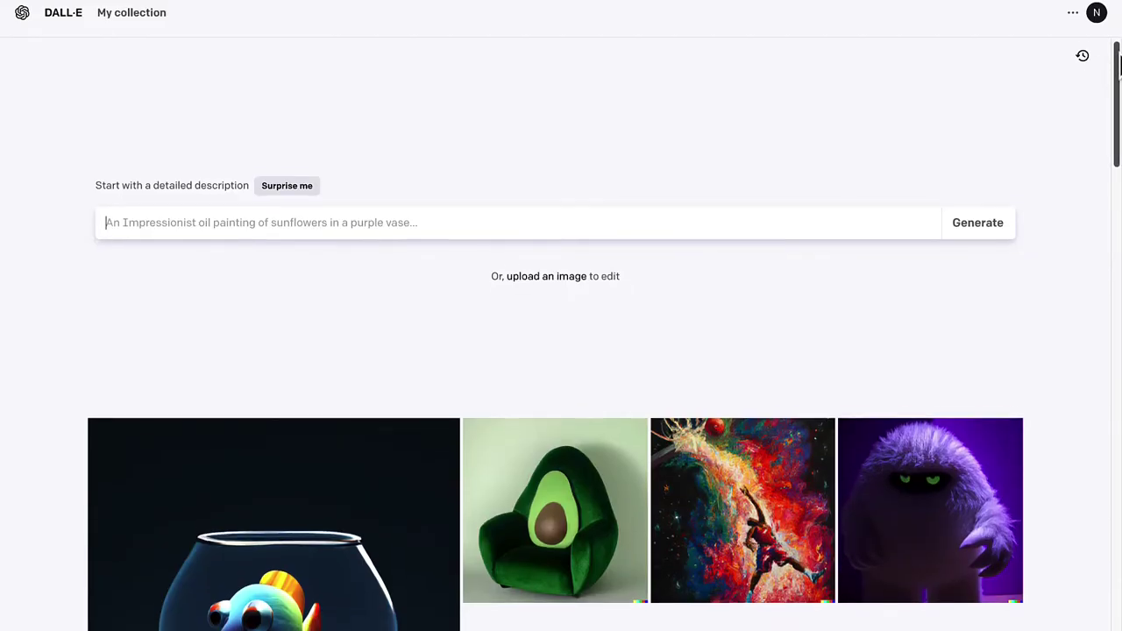
Browse the example gallery and view the prompt behind the van Gogh style American football player painting
drag(1119, 55, 1118, 203)
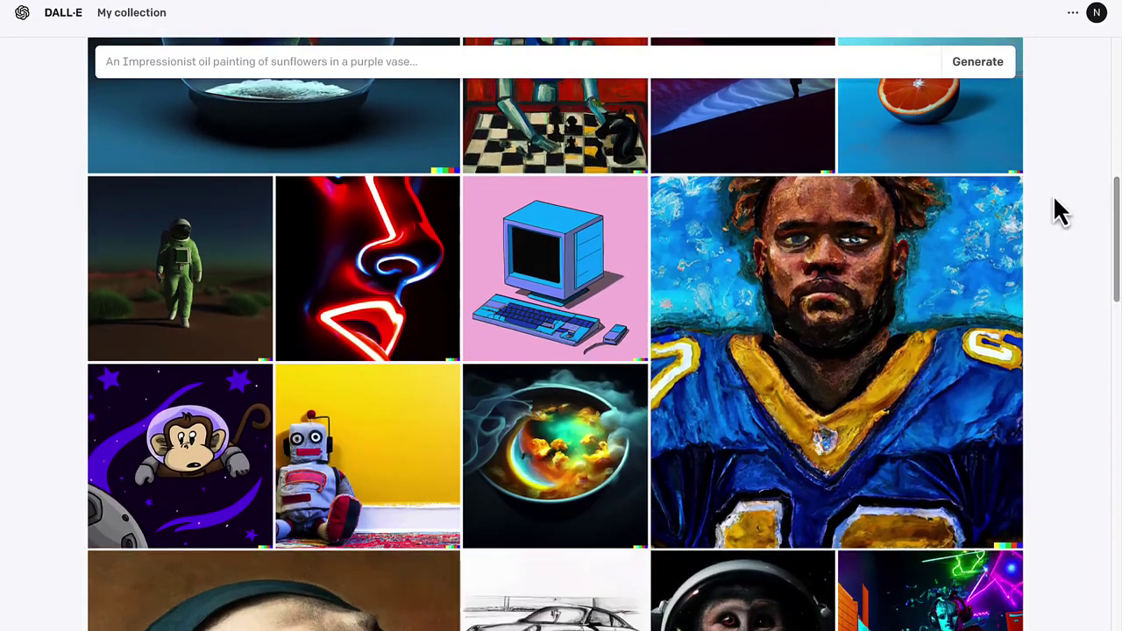
click(185, 304)
click(185, 304)
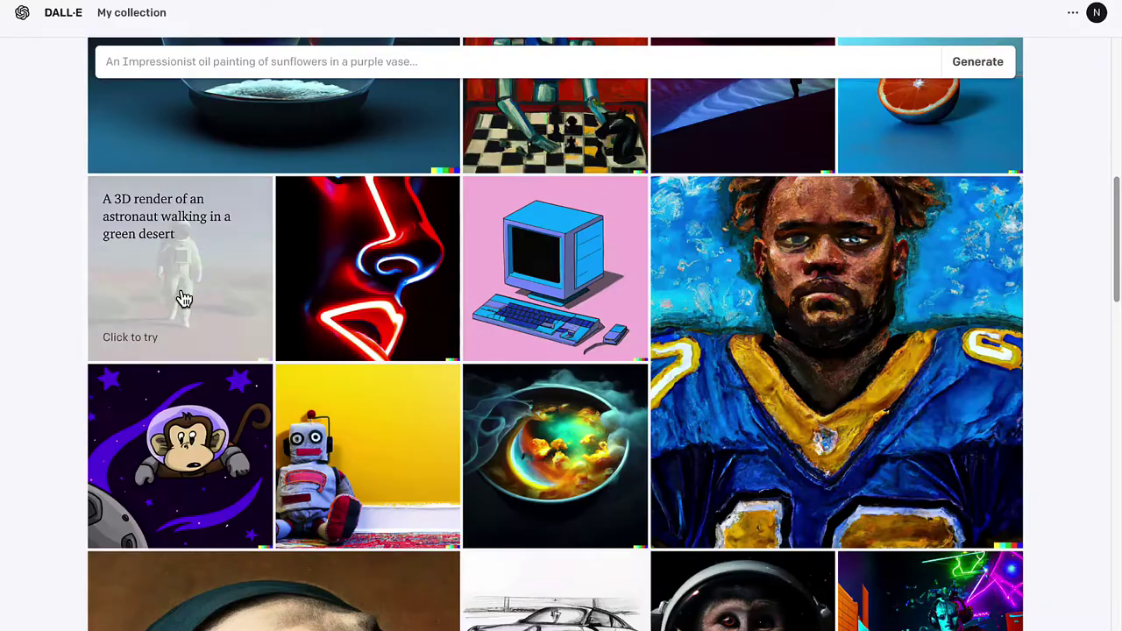
click(896, 328)
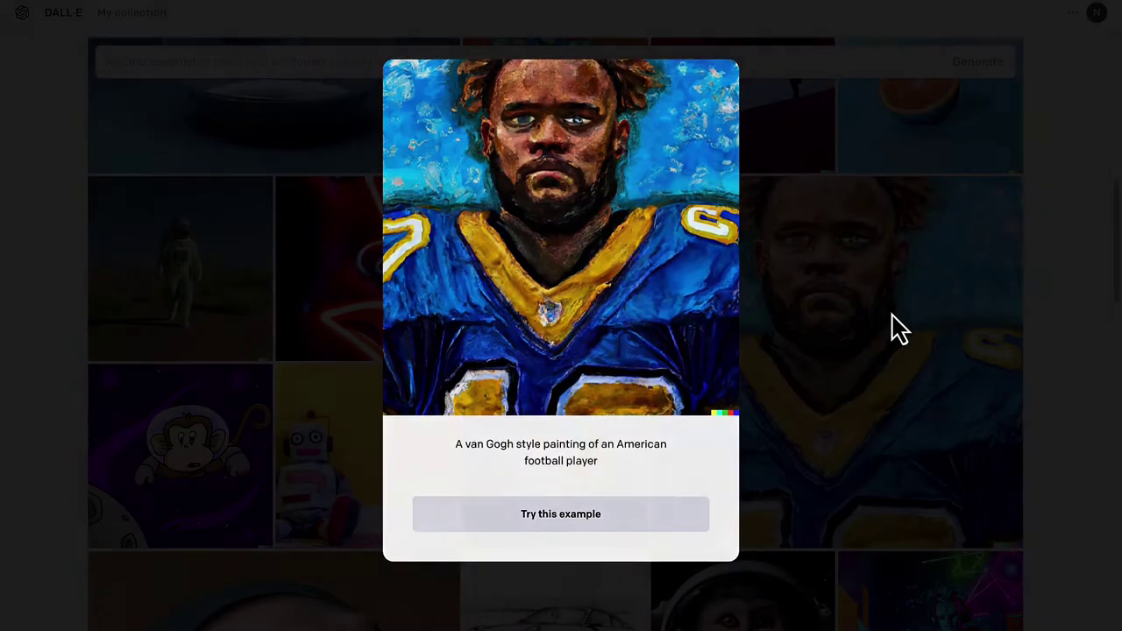
click(896, 327)
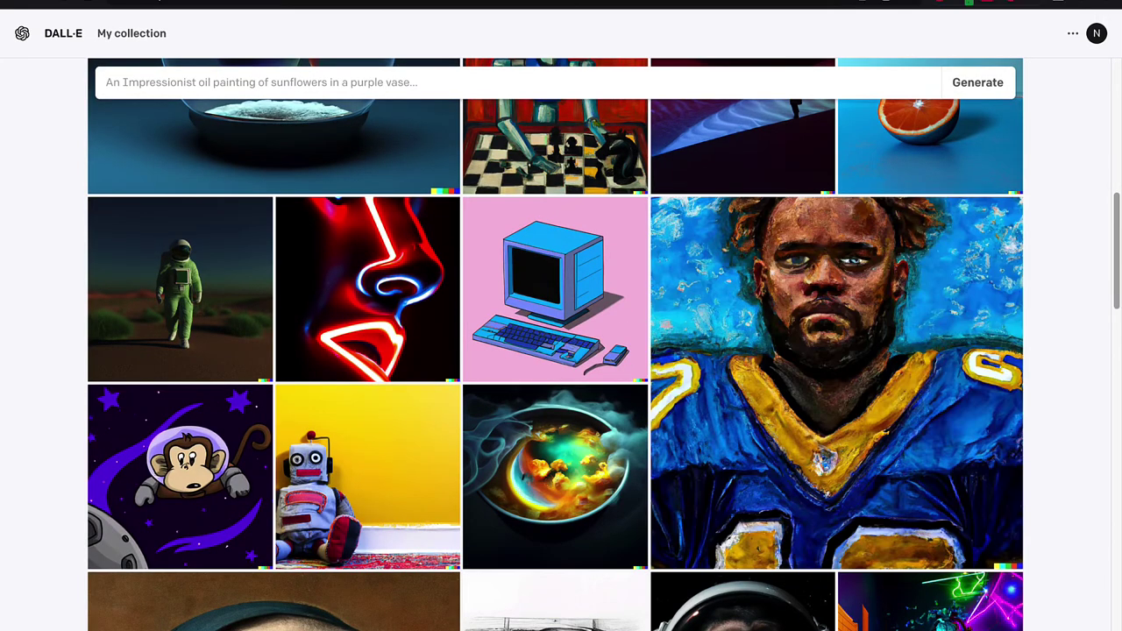
Switch to the "How DALL·E Credits Work" help article and read through its credit rules
click(829, 4)
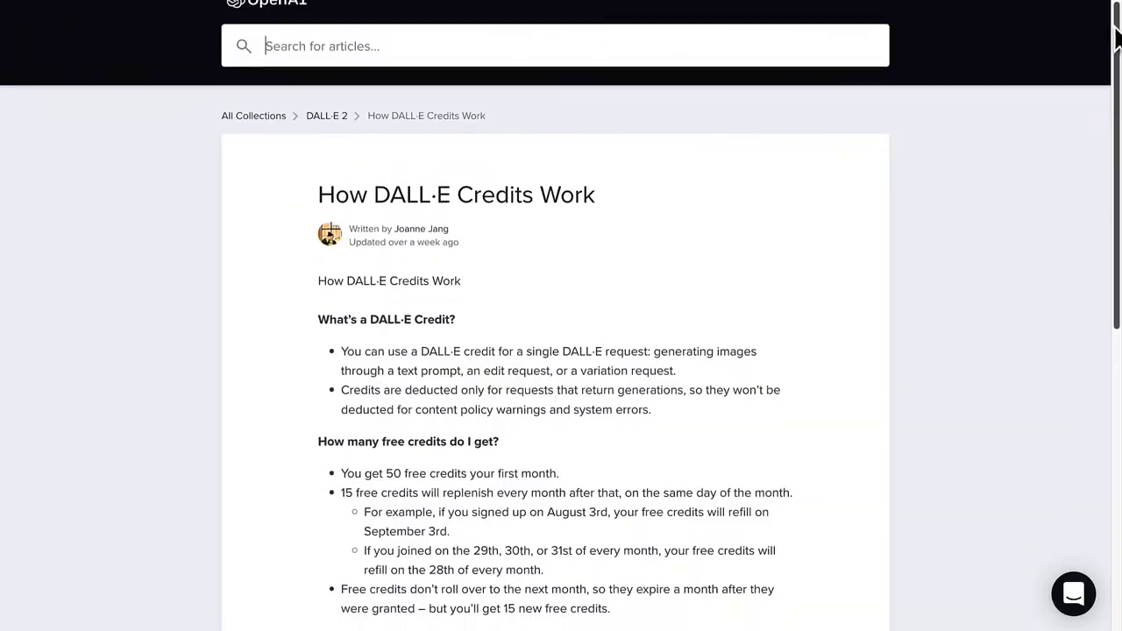
drag(1118, 40, 1103, 203)
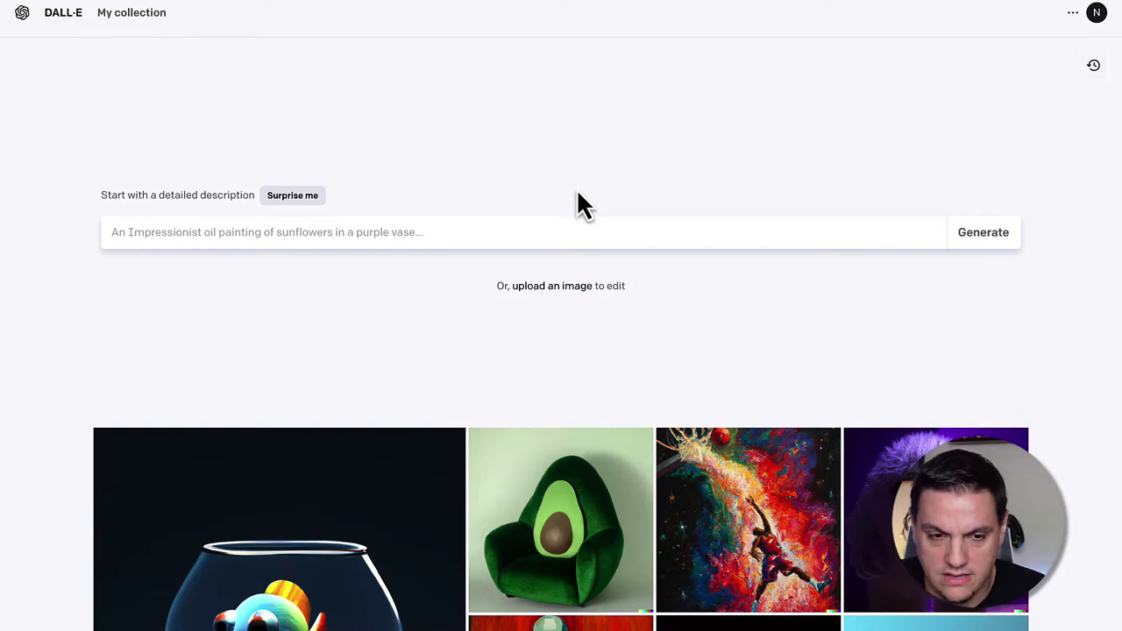
Show the recent generations history, dismiss its notice, and open the oldest set, showing an elephant riding a bike over lava
click(1093, 67)
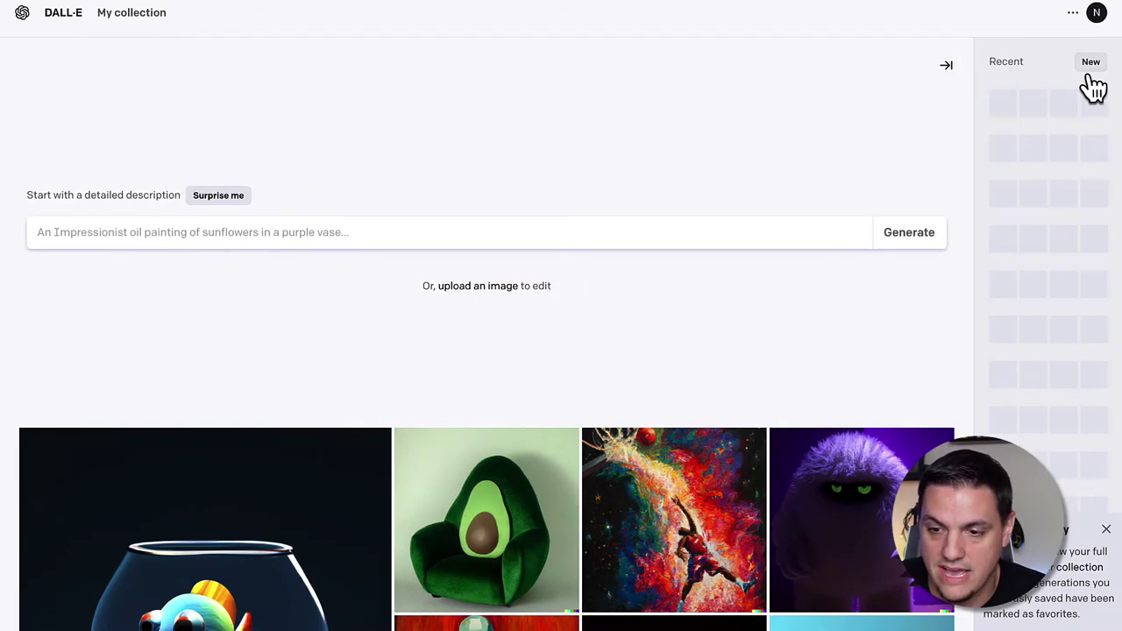
scroll(1044, 147, down, 3)
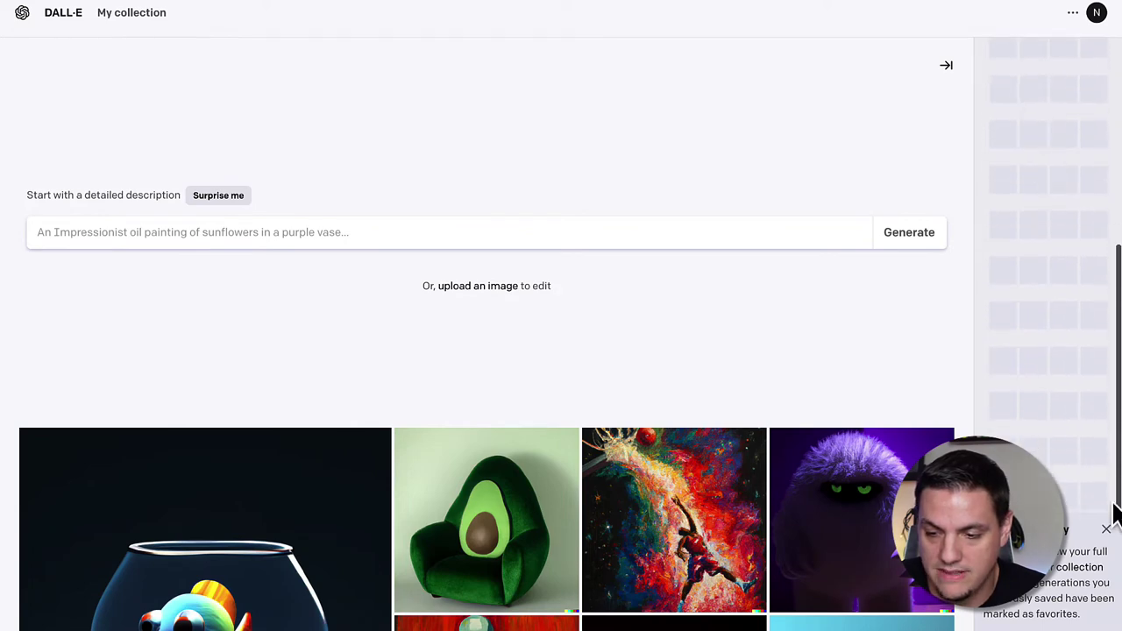
click(1107, 532)
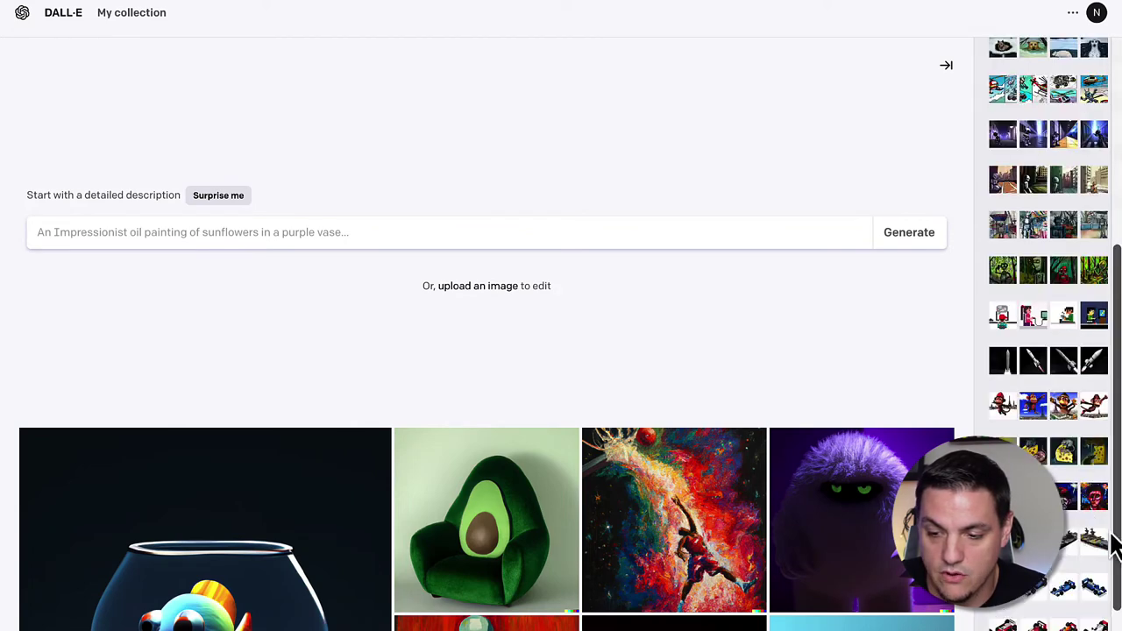
scroll(1071, 467, down, 5)
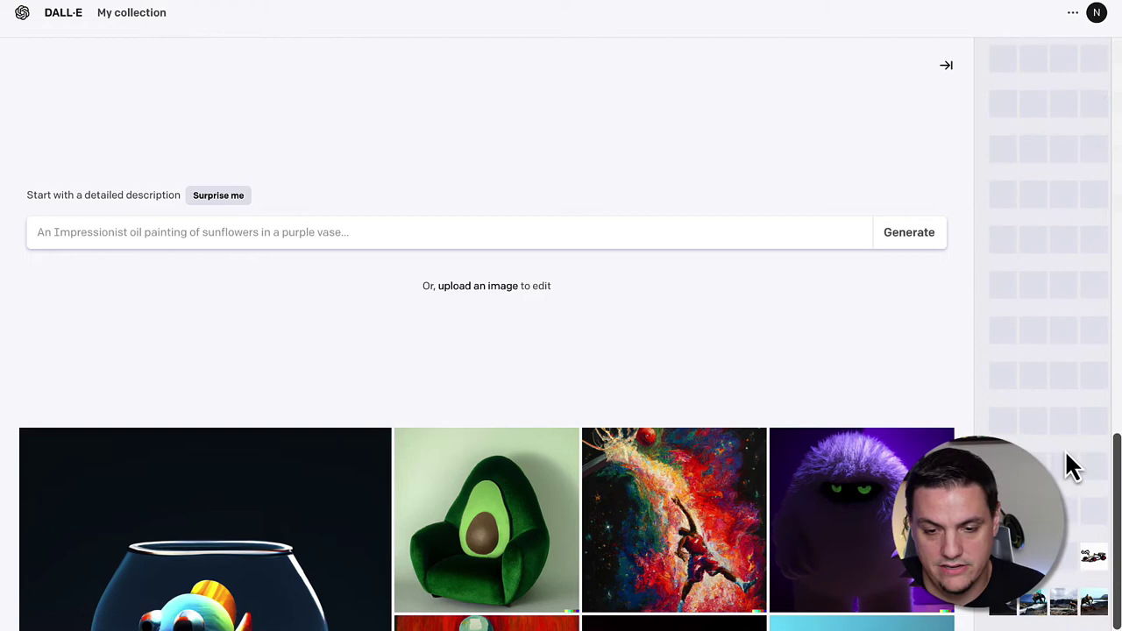
click(1040, 603)
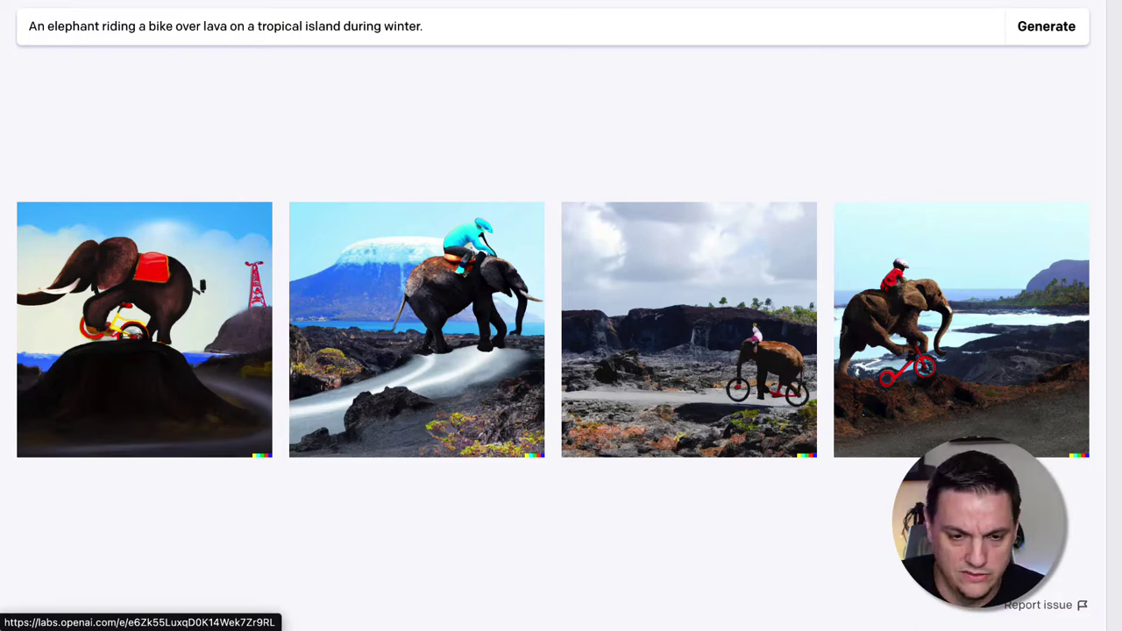
View the elephant-on-a-bike images one by one at full size, starting with the first
click(180, 350)
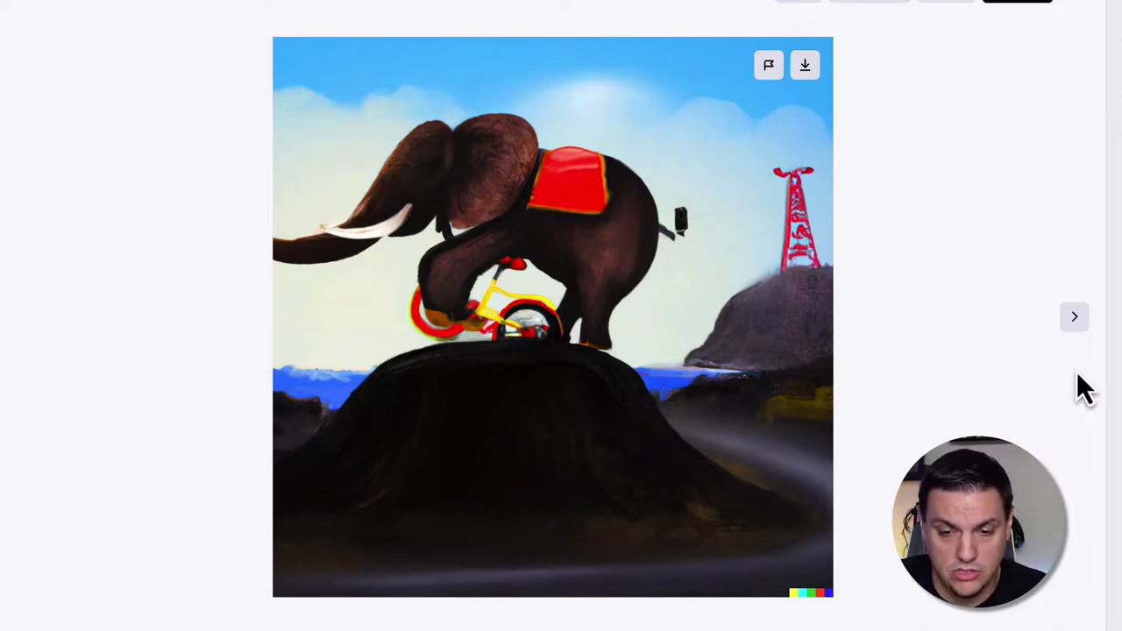
click(1077, 319)
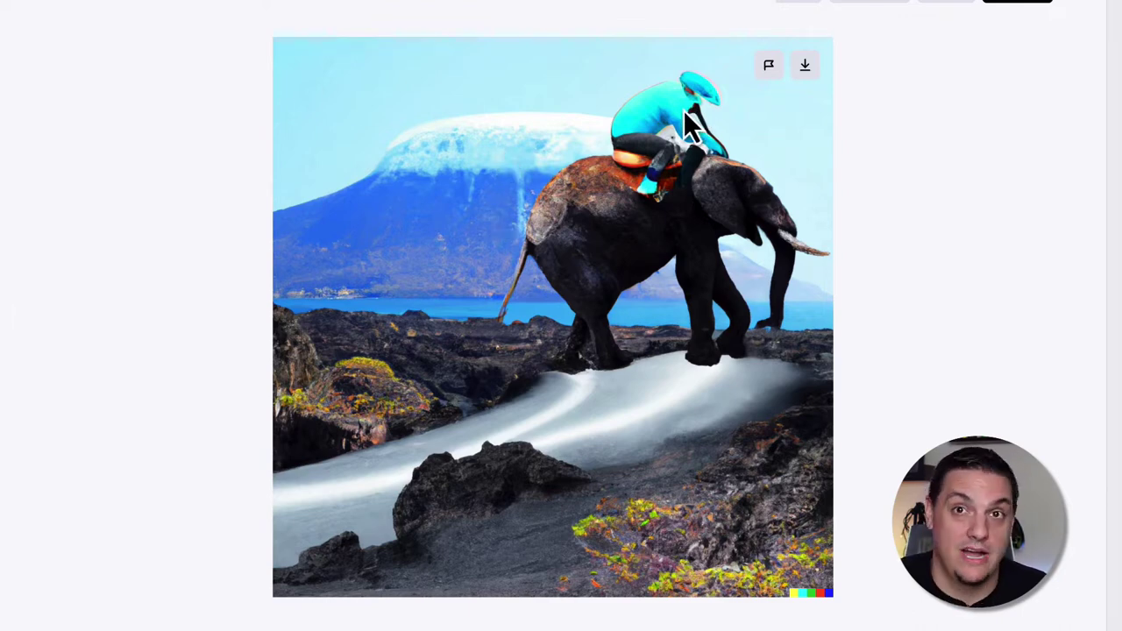
click(1077, 324)
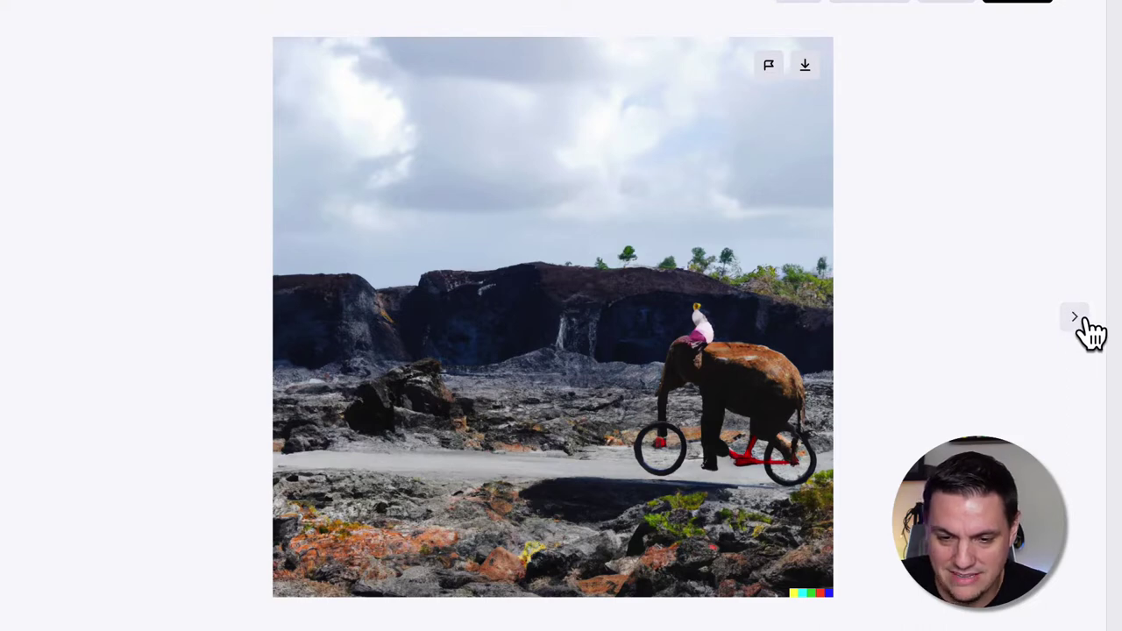
click(1078, 321)
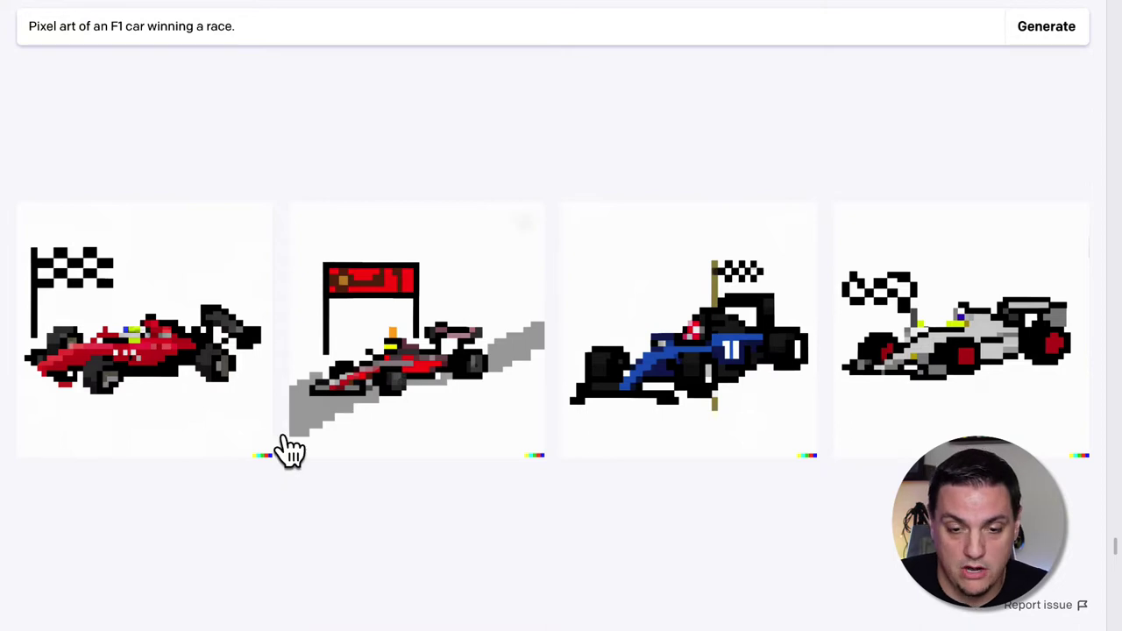
View all four "Pixel art of an F1 car winning a race" images at full size
click(217, 373)
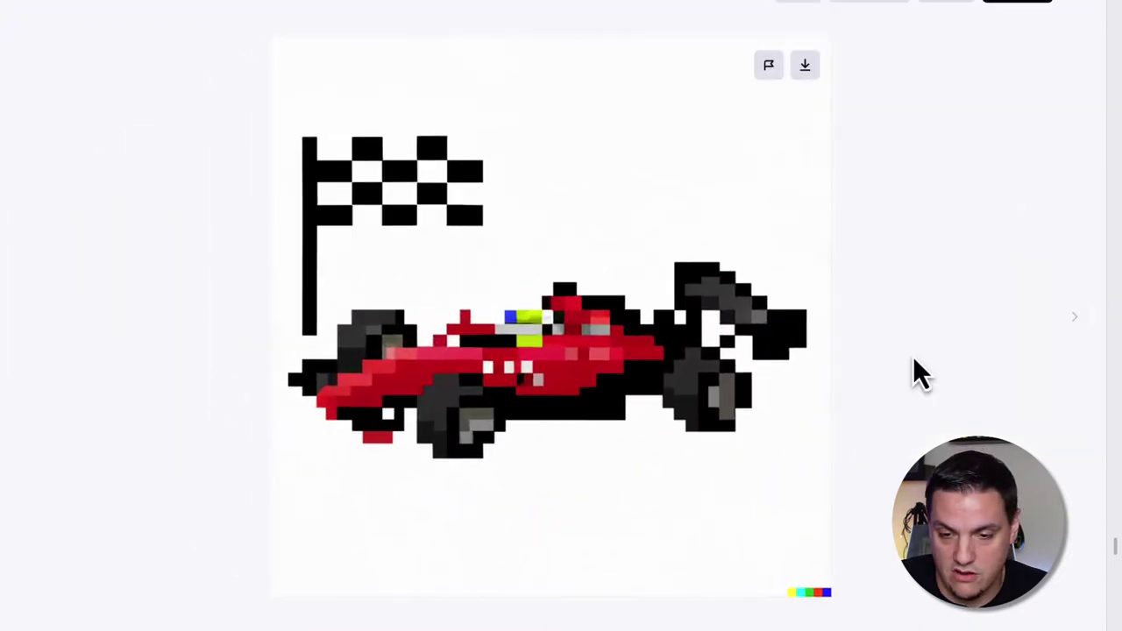
click(1077, 321)
click(1077, 321)
click(1077, 321)
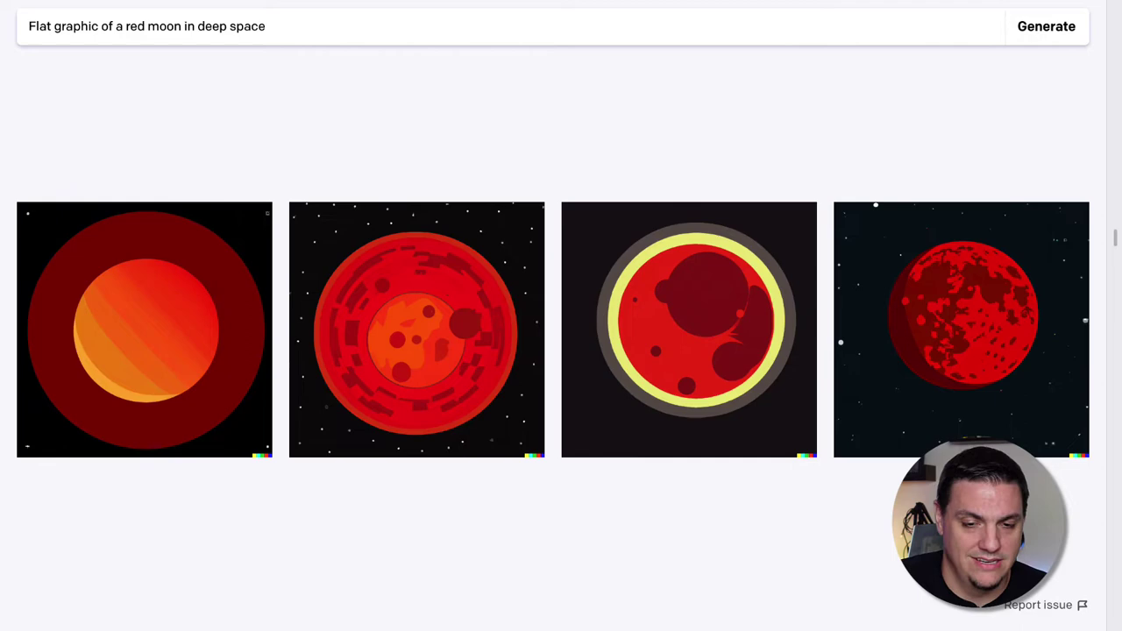
View the first three "Flat graphic of a red moon in deep space" images enlarged, then leave the enlarged view
click(218, 288)
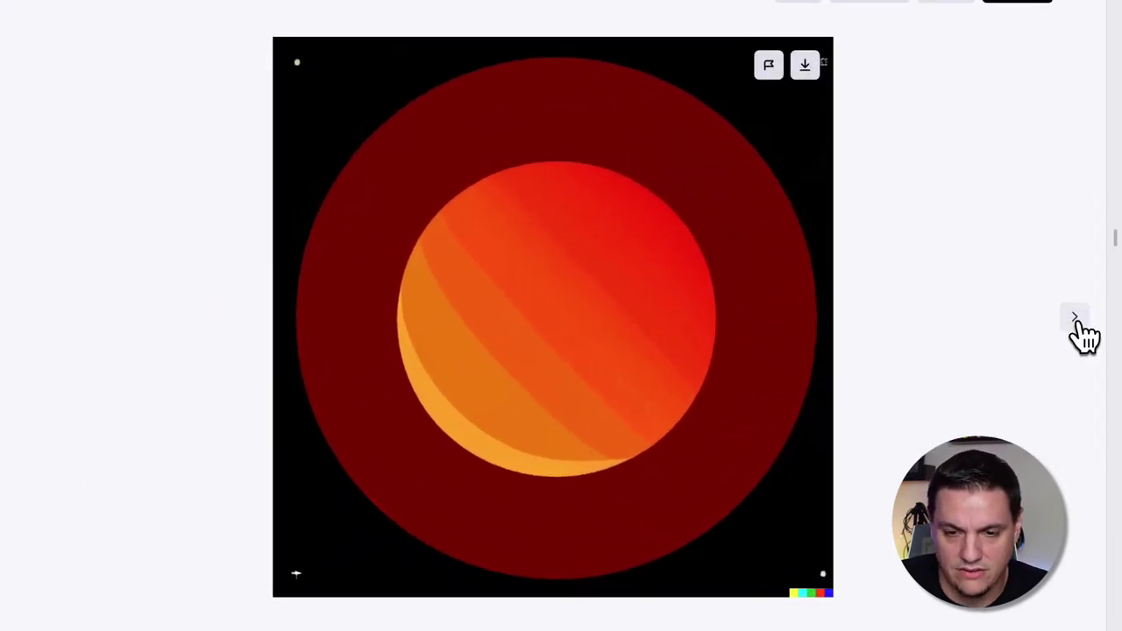
click(1076, 318)
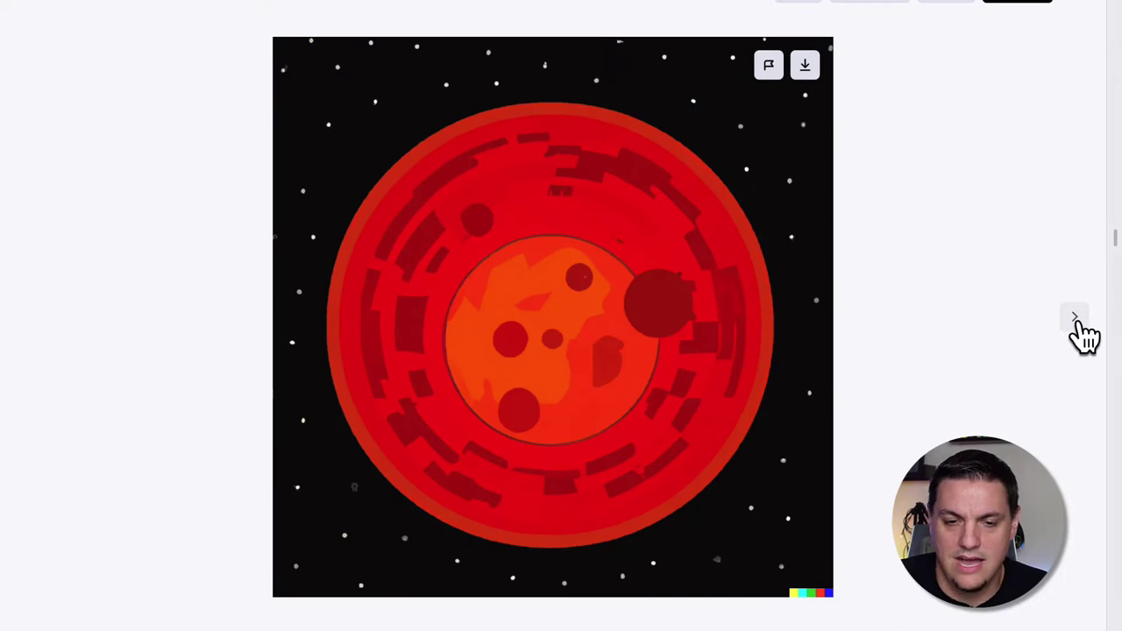
click(1076, 318)
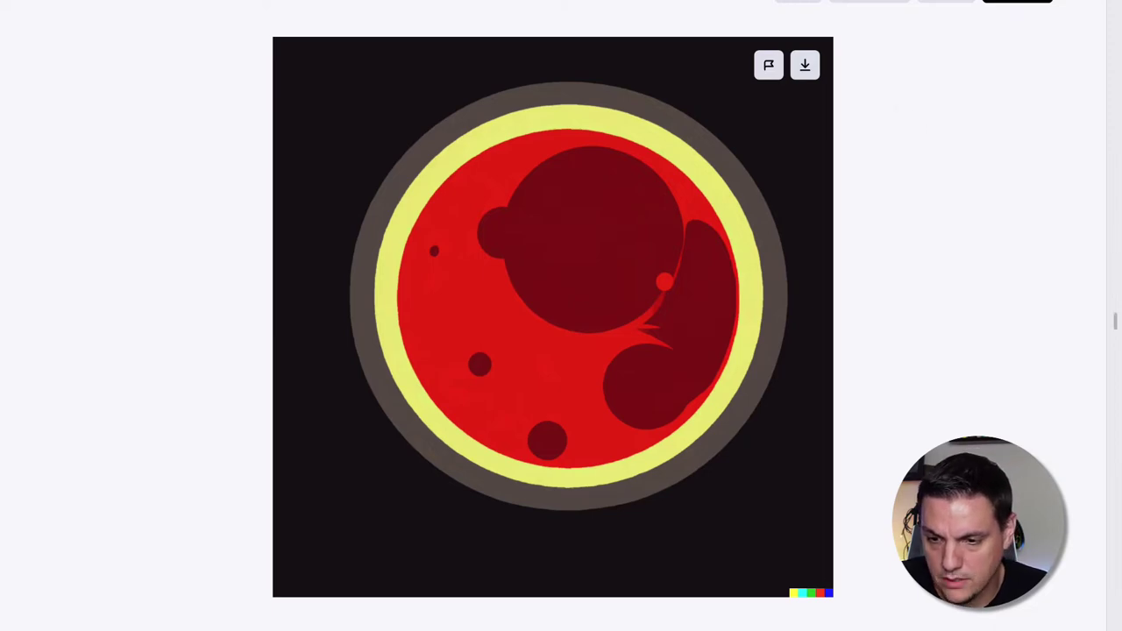
scroll(562, 315, down, 2)
key(Escape)
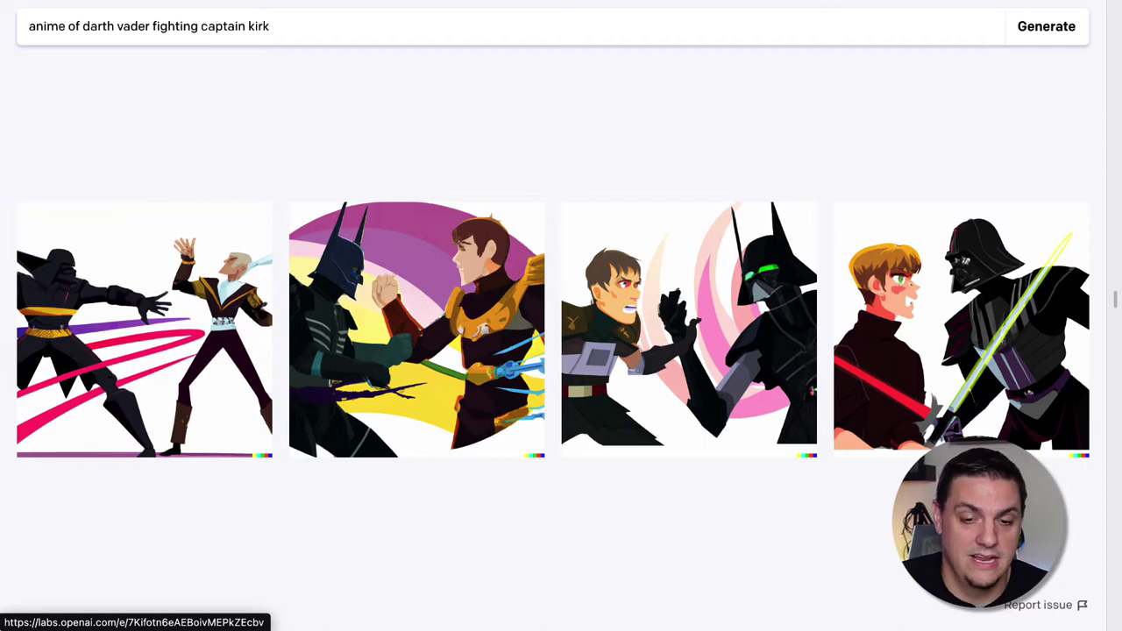
View all four "anime of darth vader fighting captain kirk" images at full size and close the enlarged view
click(104, 334)
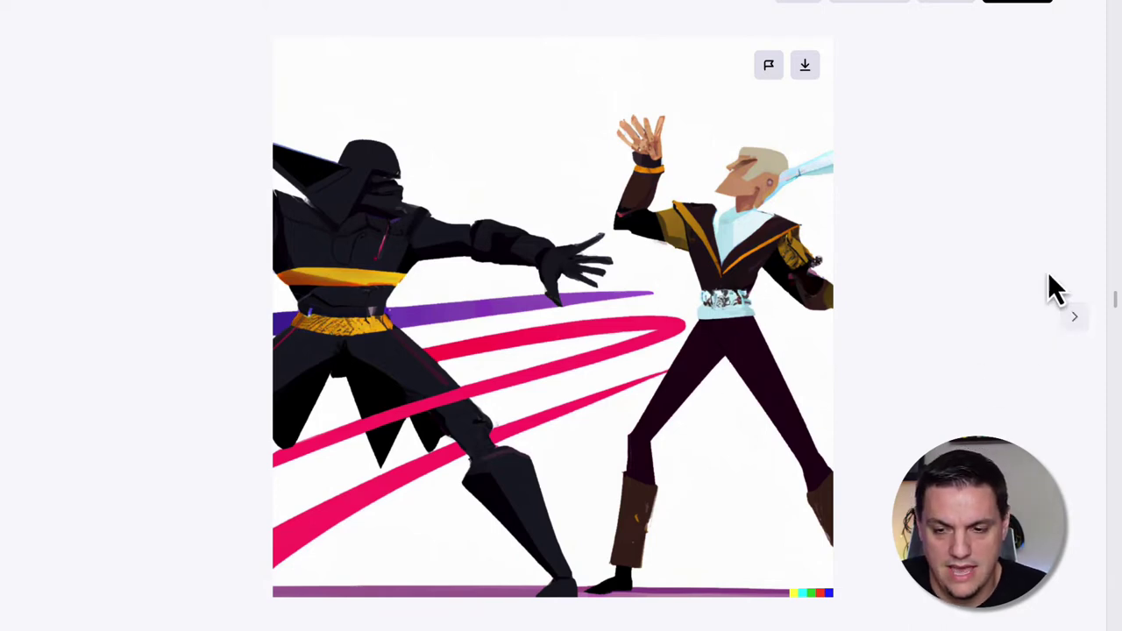
click(1074, 316)
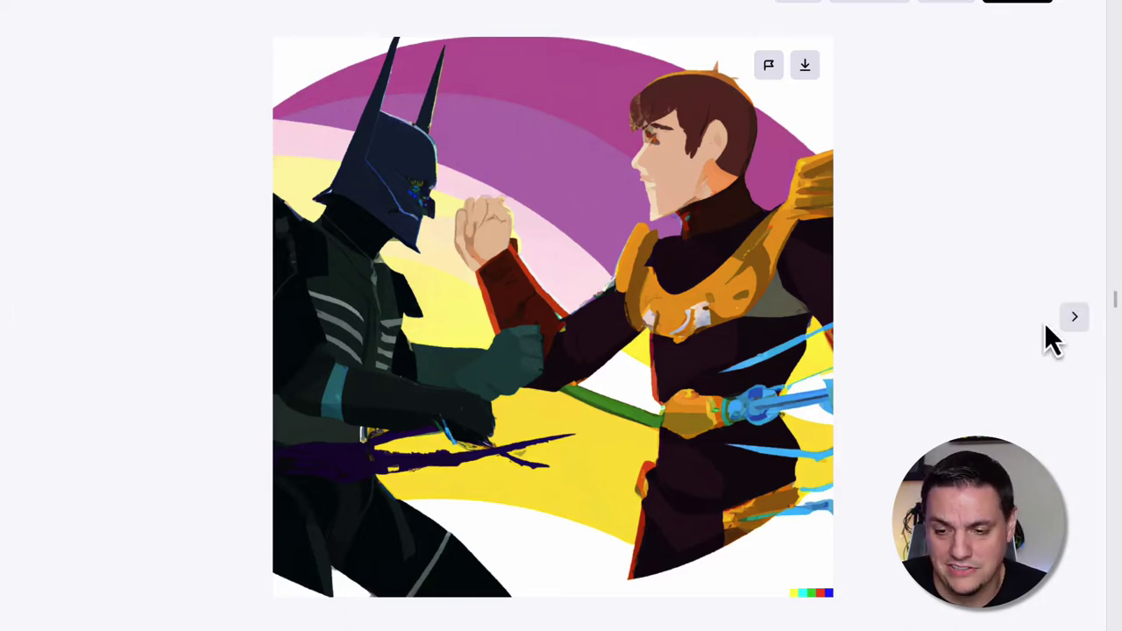
click(1071, 330)
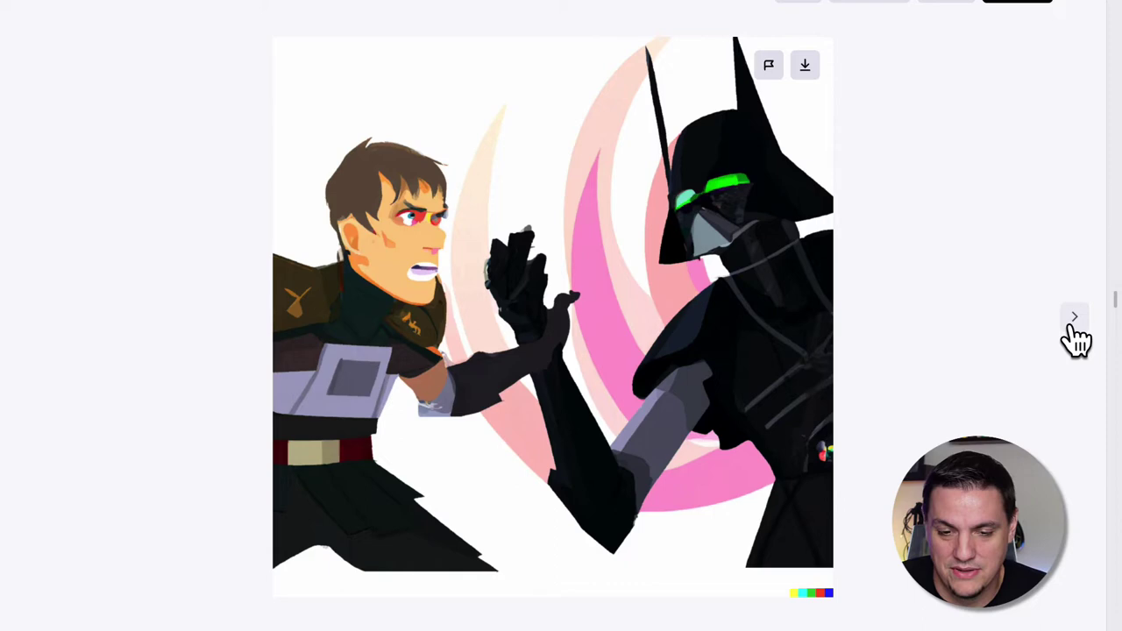
click(1070, 326)
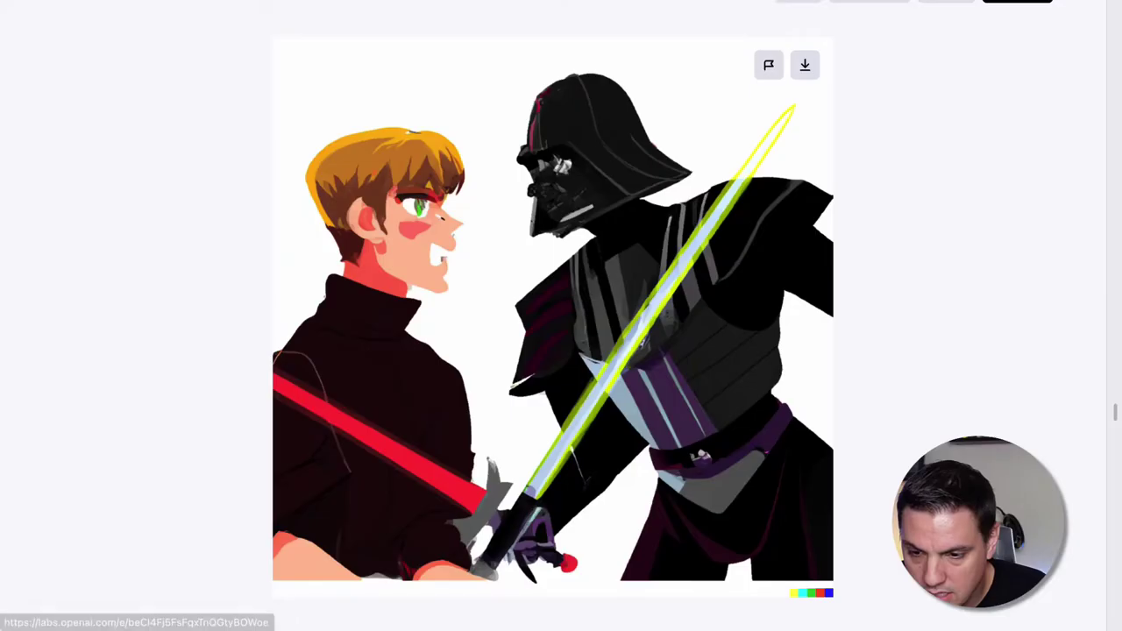
key(Escape)
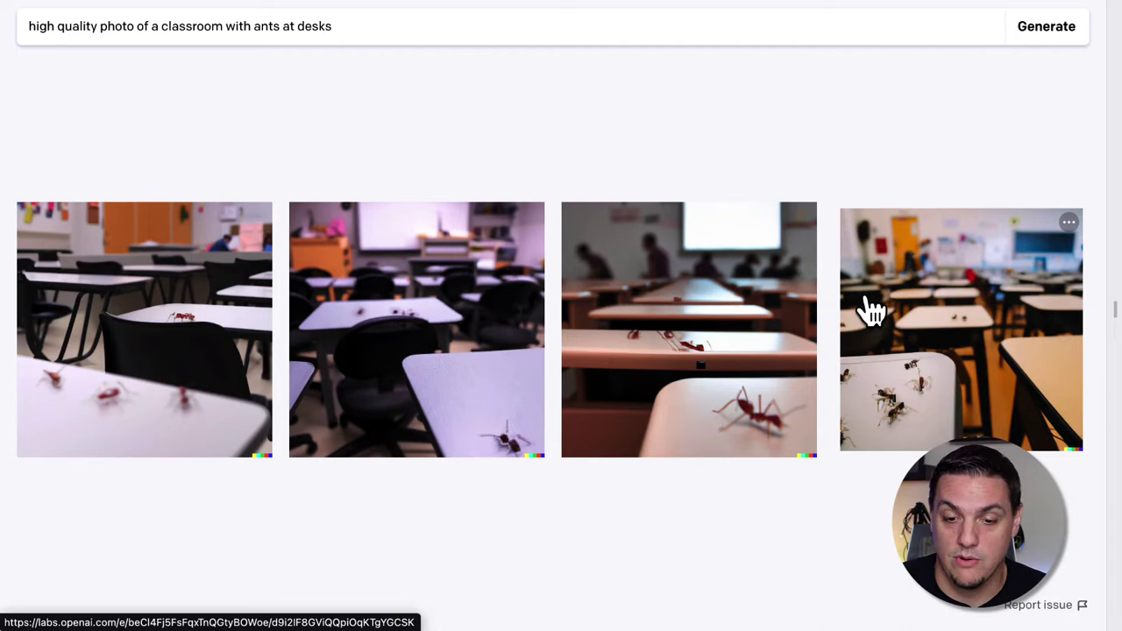
View the third and fourth classroom-with-ants photos at full size and return to the generated set
click(734, 365)
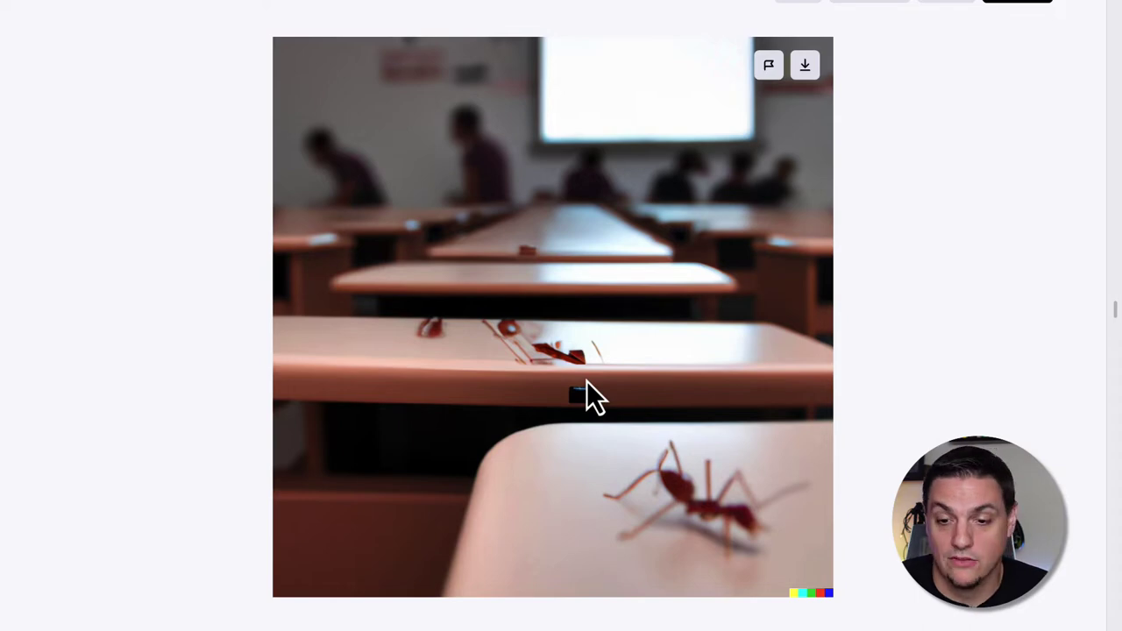
click(1080, 317)
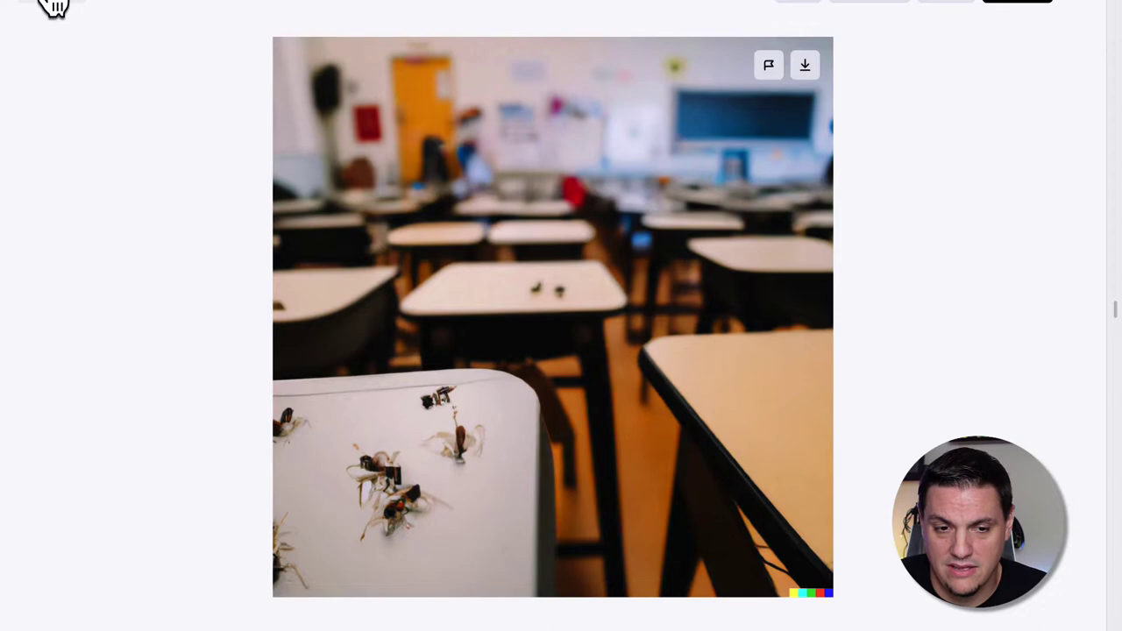
click(50, 6)
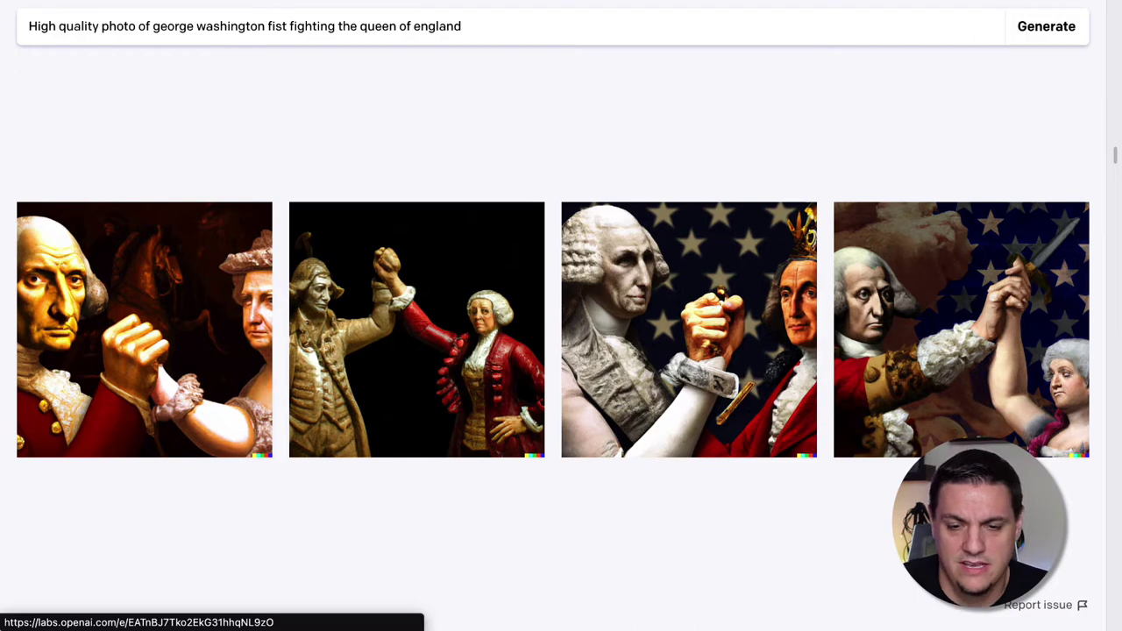
Enlarge the fourth George Washington versus Queen of England image and the second robot blueprint image
click(961, 390)
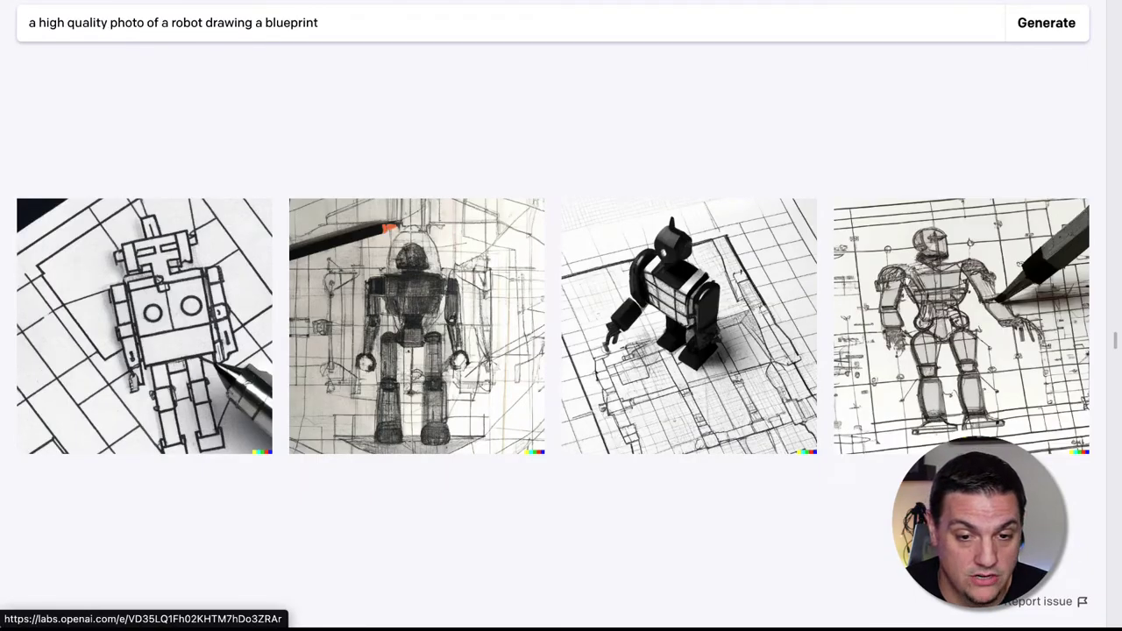
click(451, 319)
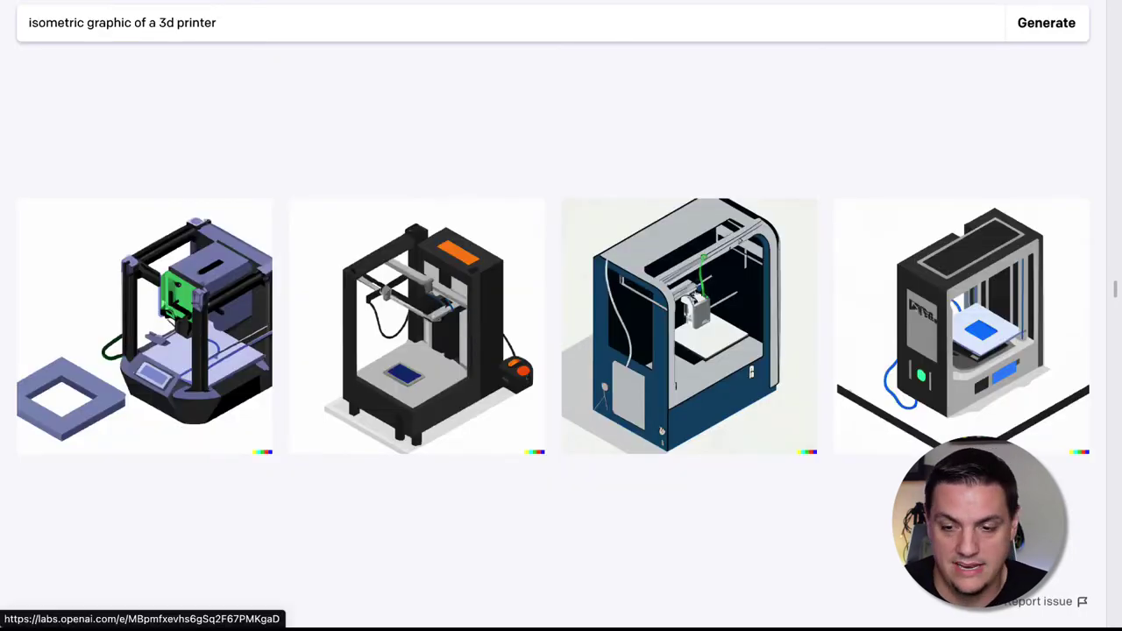
View all four "isometric graphic of a 3d printer" images at full size in order
click(248, 354)
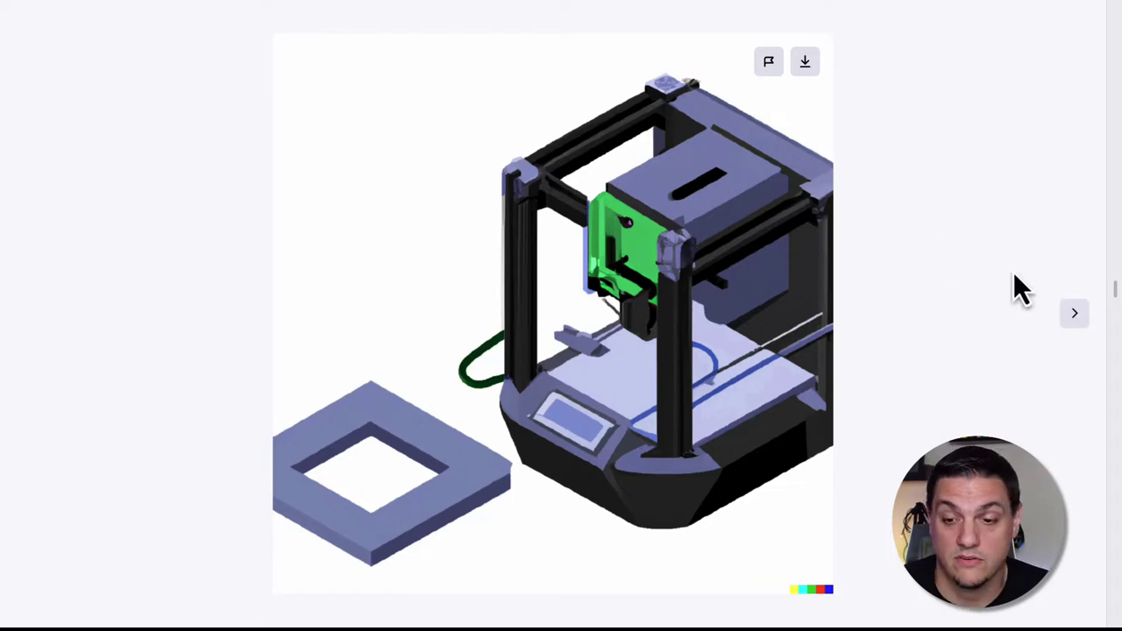
click(1068, 331)
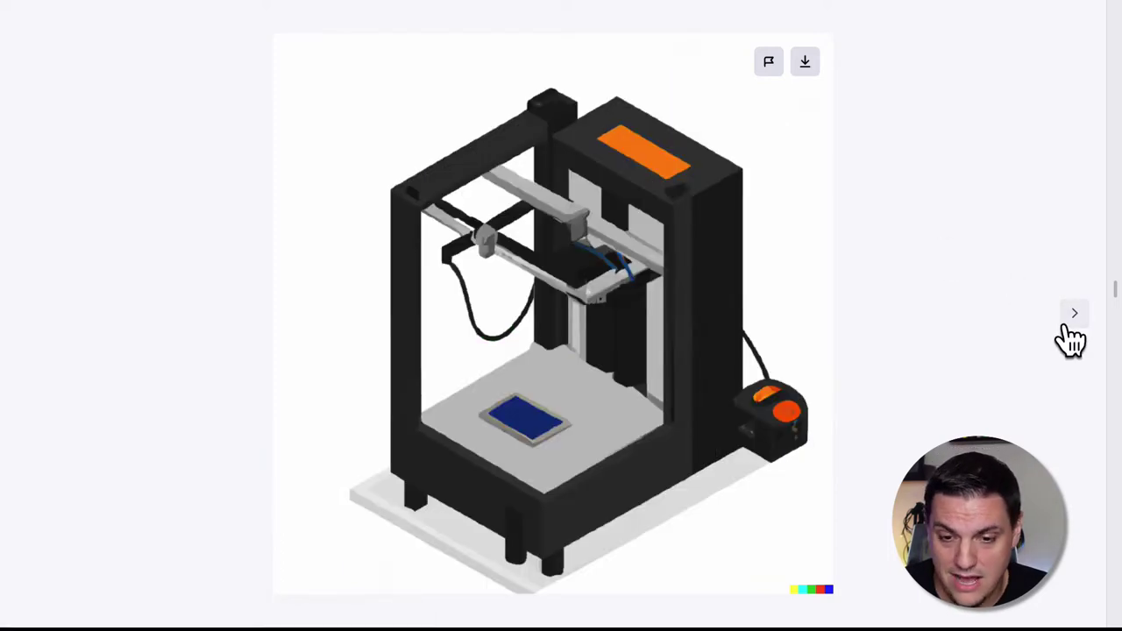
click(1068, 332)
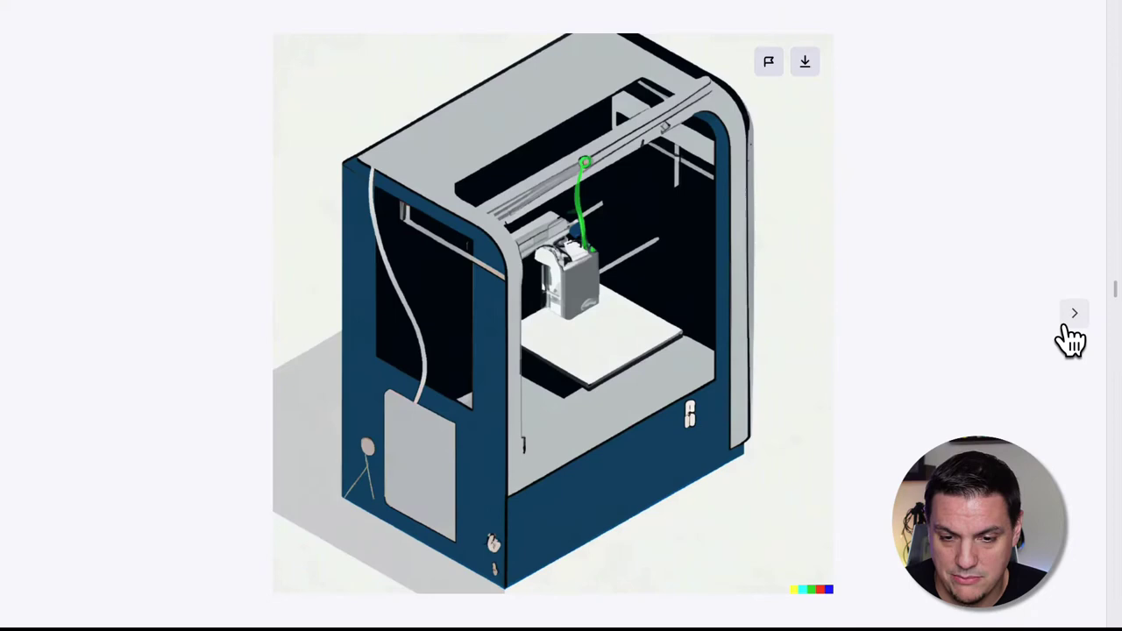
click(1070, 333)
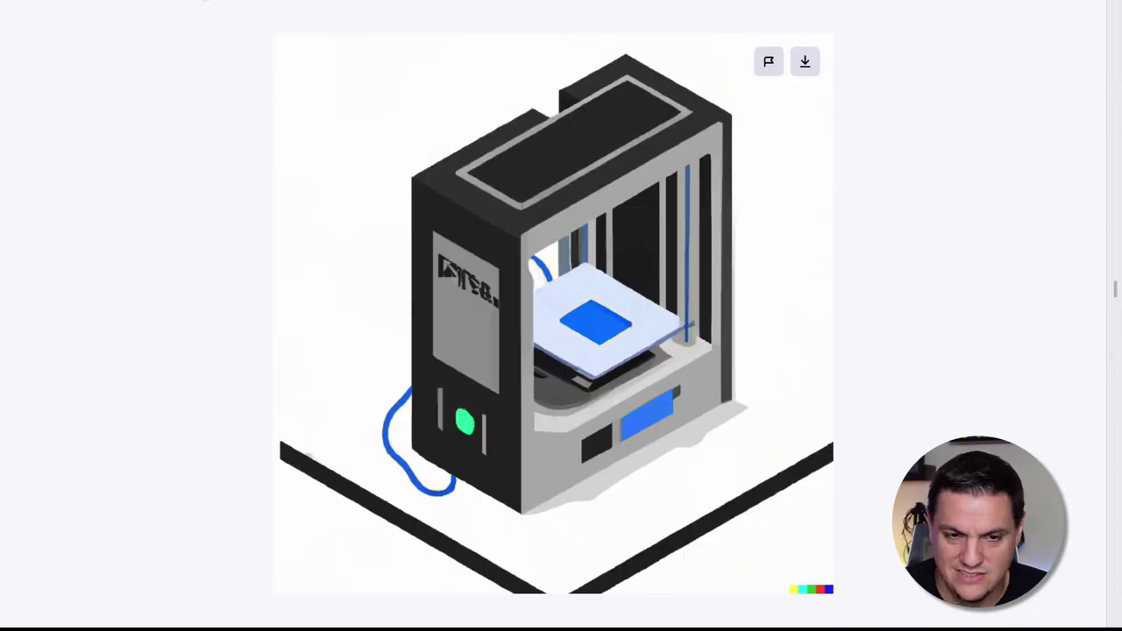
Enlarge the third blue F1 car image and the fourth LEGO aircraft carrier image, closing the enlarged view after looking
click(38, 7)
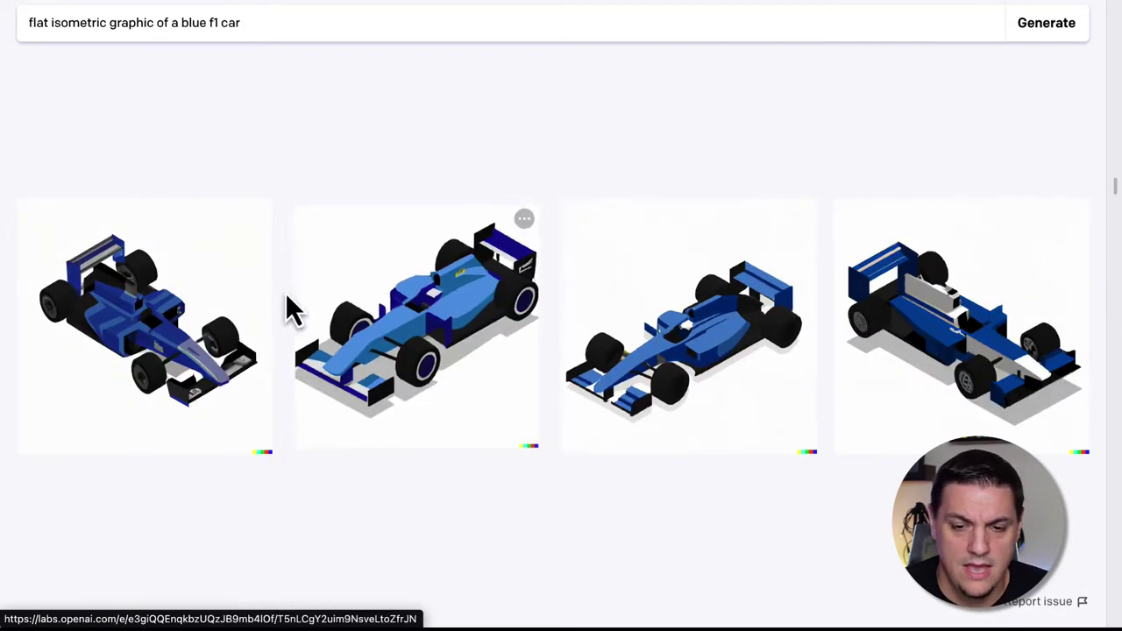
click(591, 352)
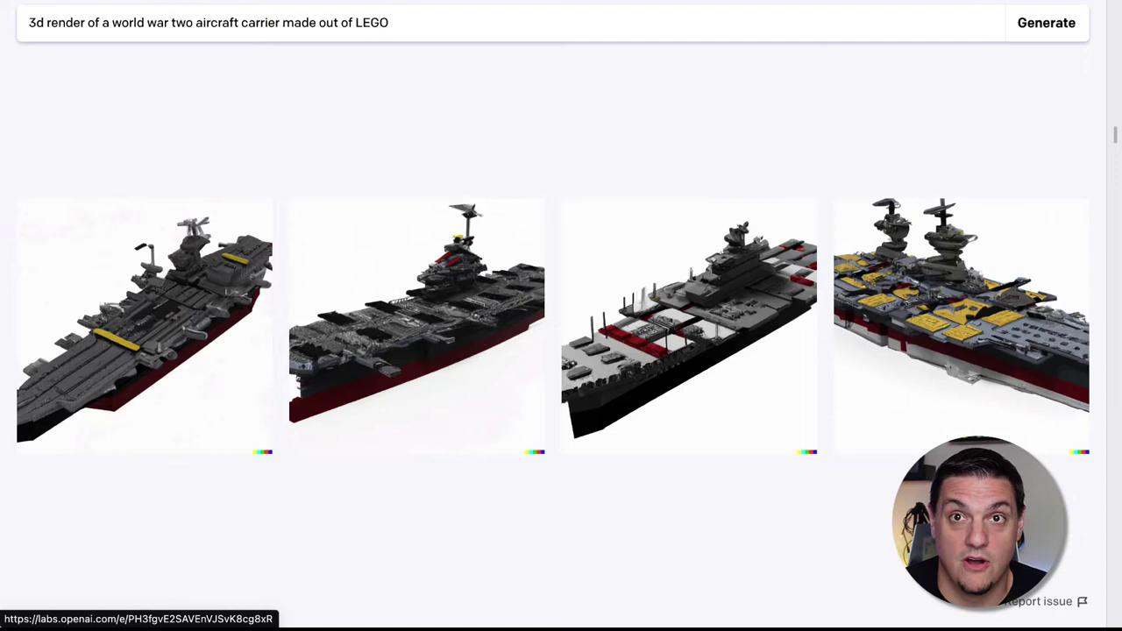
click(894, 294)
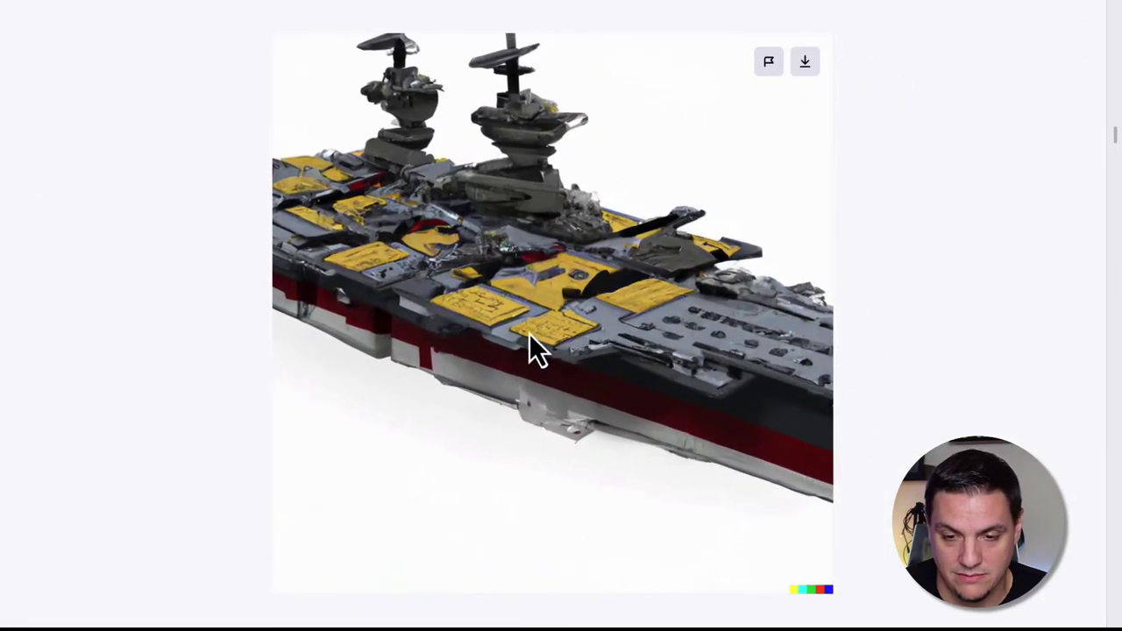
click(65, 6)
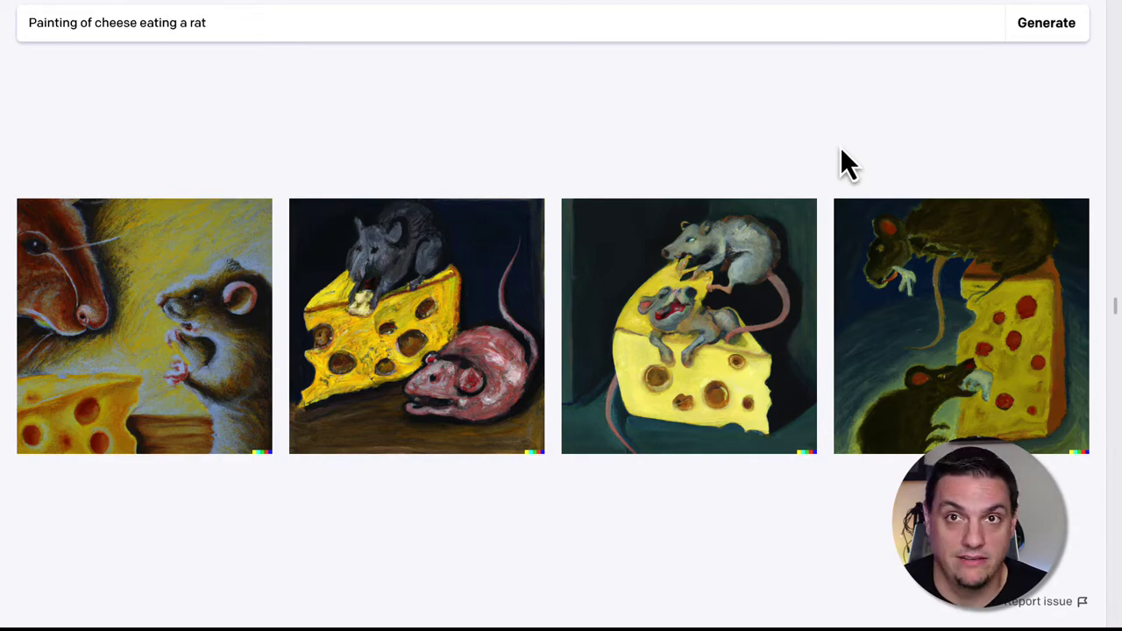
View the first three "Painting of cheese eating a rat" images at full size and leave the enlarged view
click(175, 333)
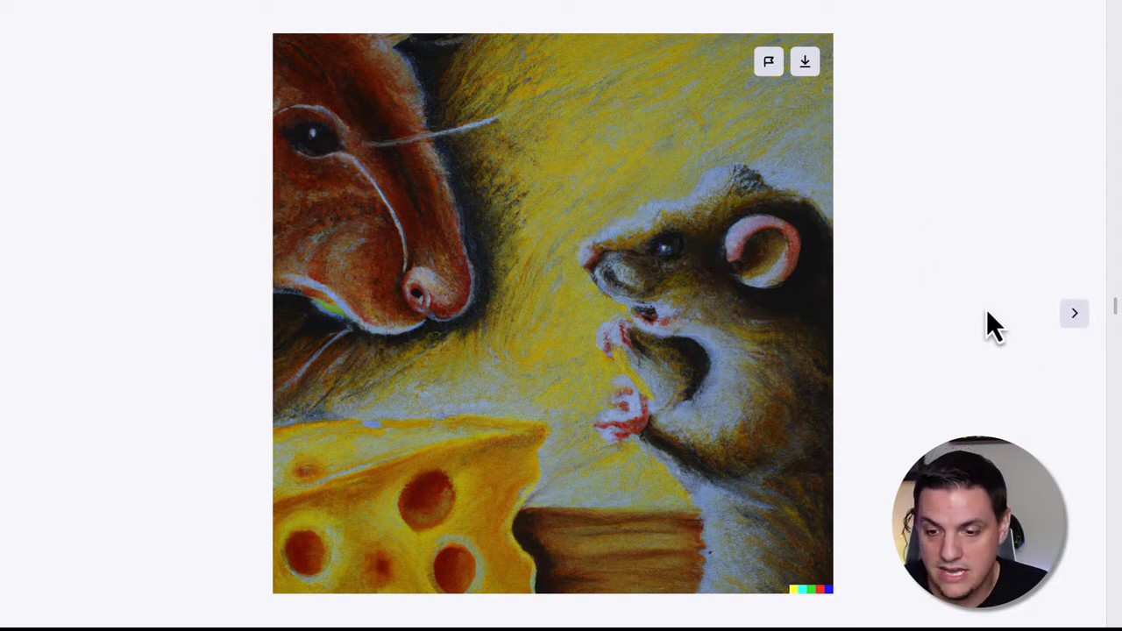
click(1077, 314)
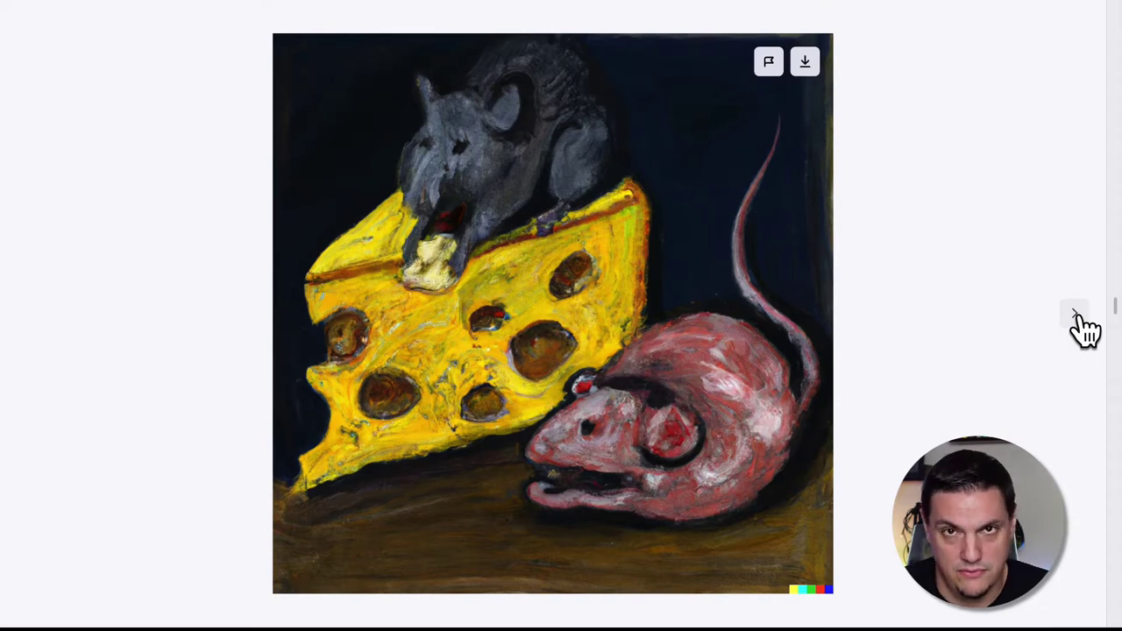
click(1077, 316)
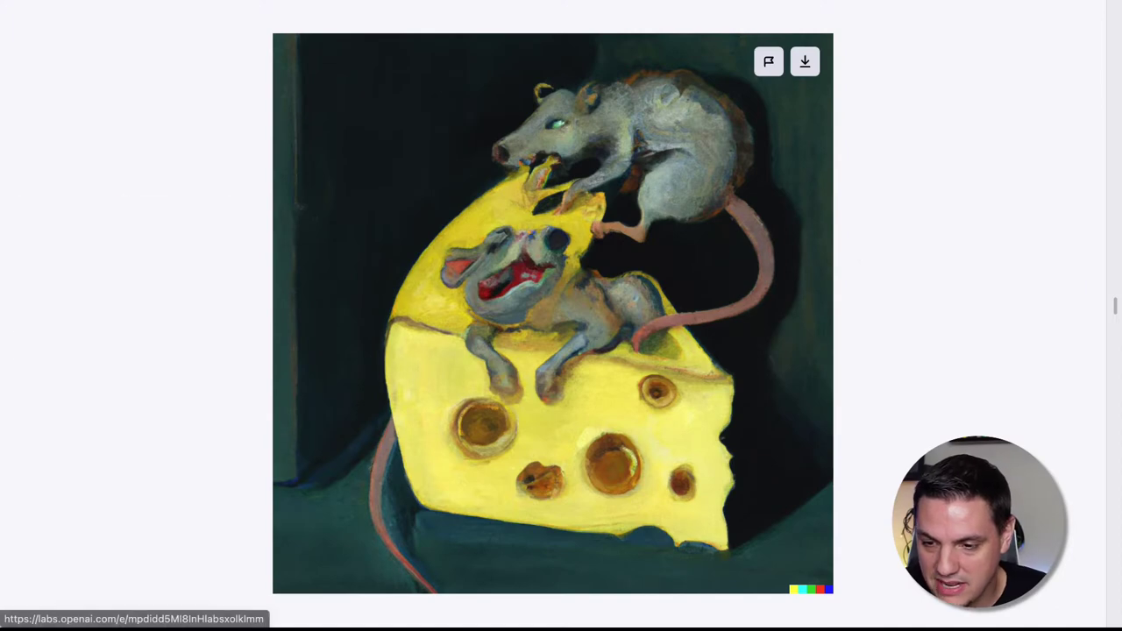
key(alt+Left)
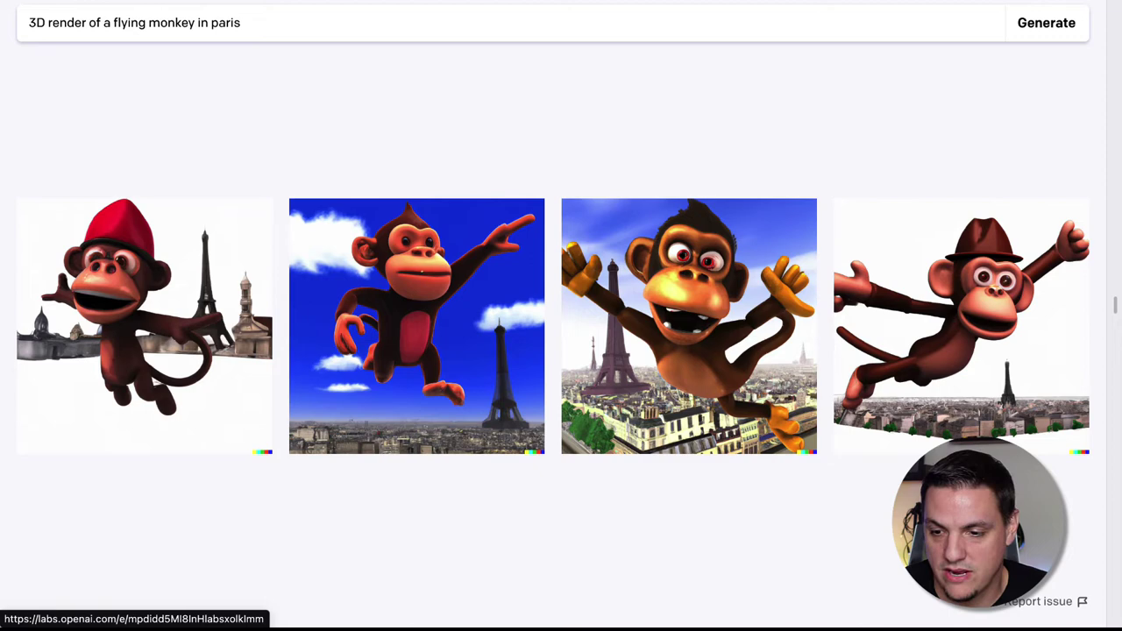
Browse the generated sets from the flying monkey in Paris through to the lonely robot at an abandoned amusement park
key(alt+Left)
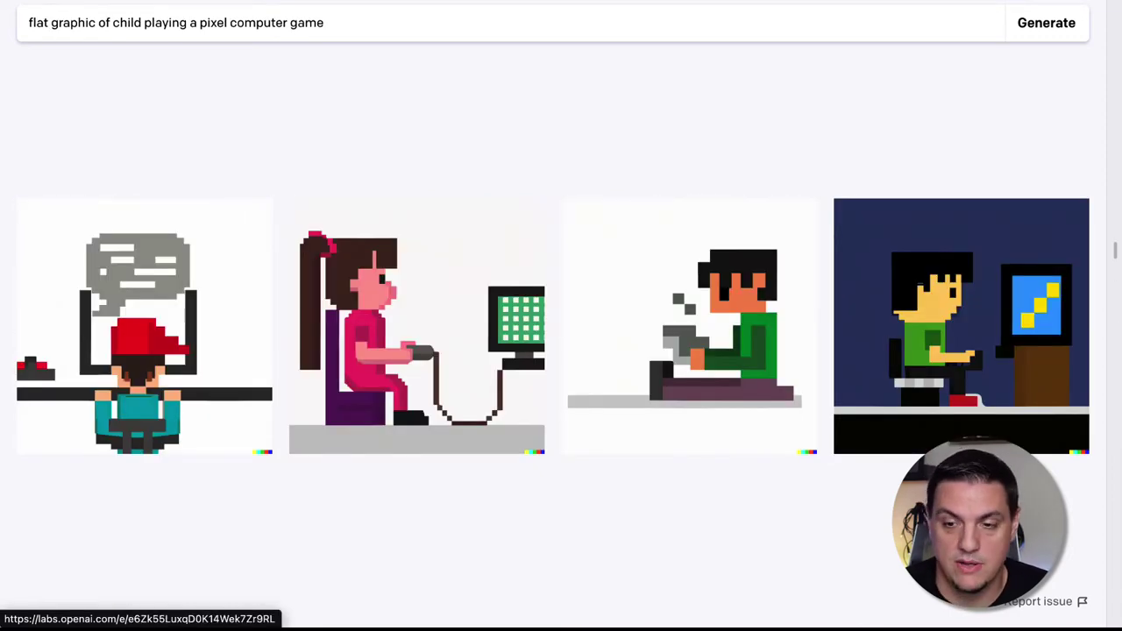
key(alt+Left)
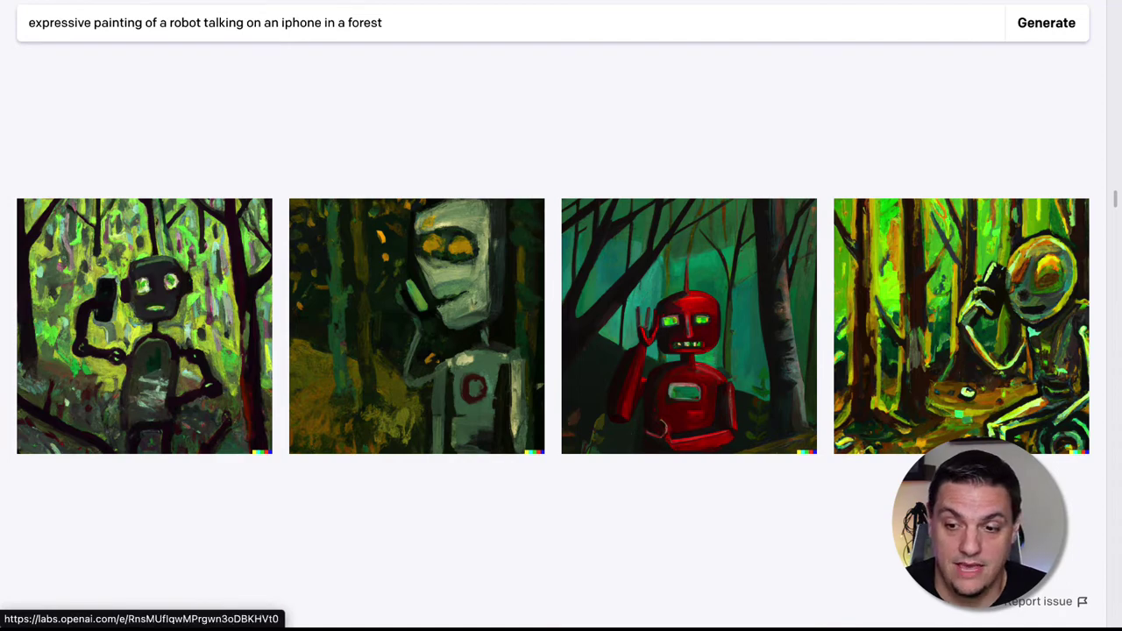
key(alt+Left)
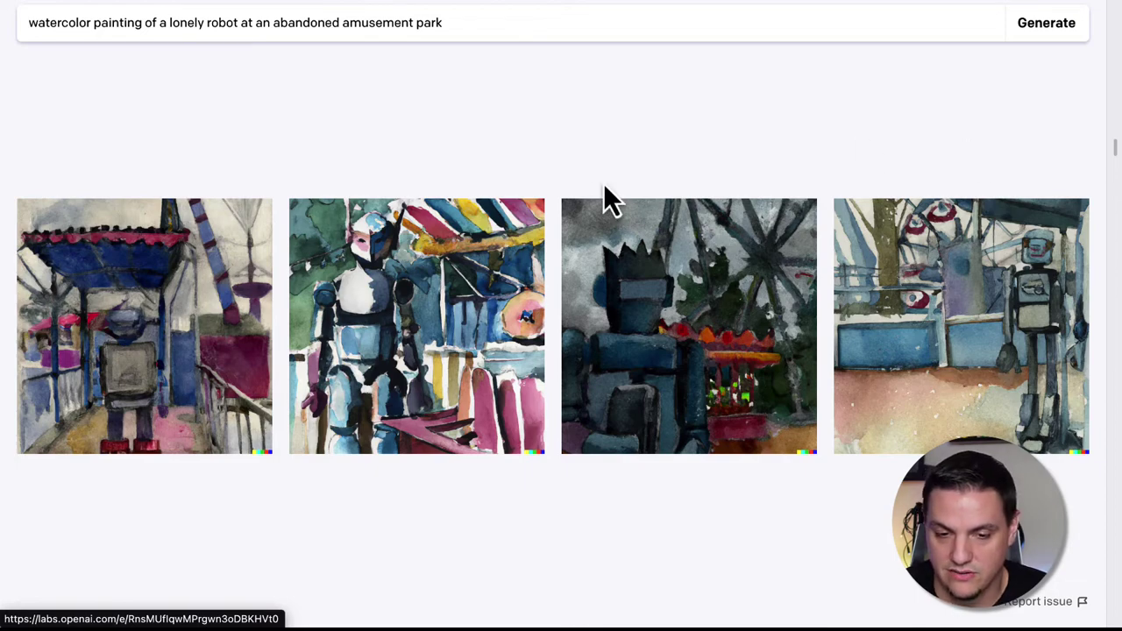
View the second, third and fourth lonely robot amusement park watercolors at full size and close the enlarged view
click(395, 325)
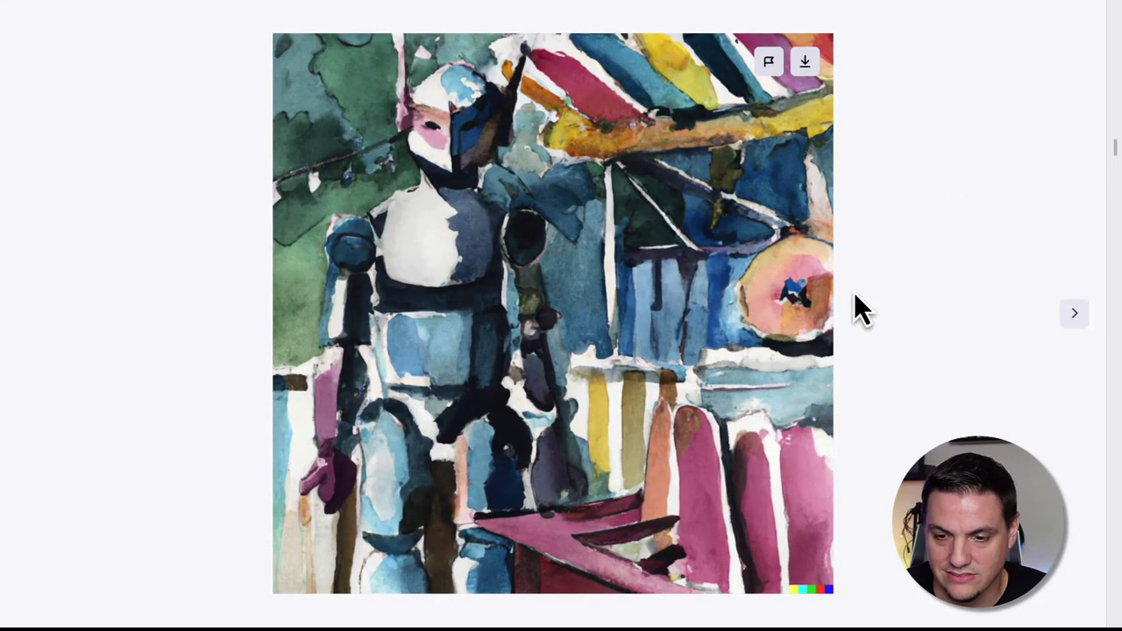
click(1081, 319)
click(1082, 321)
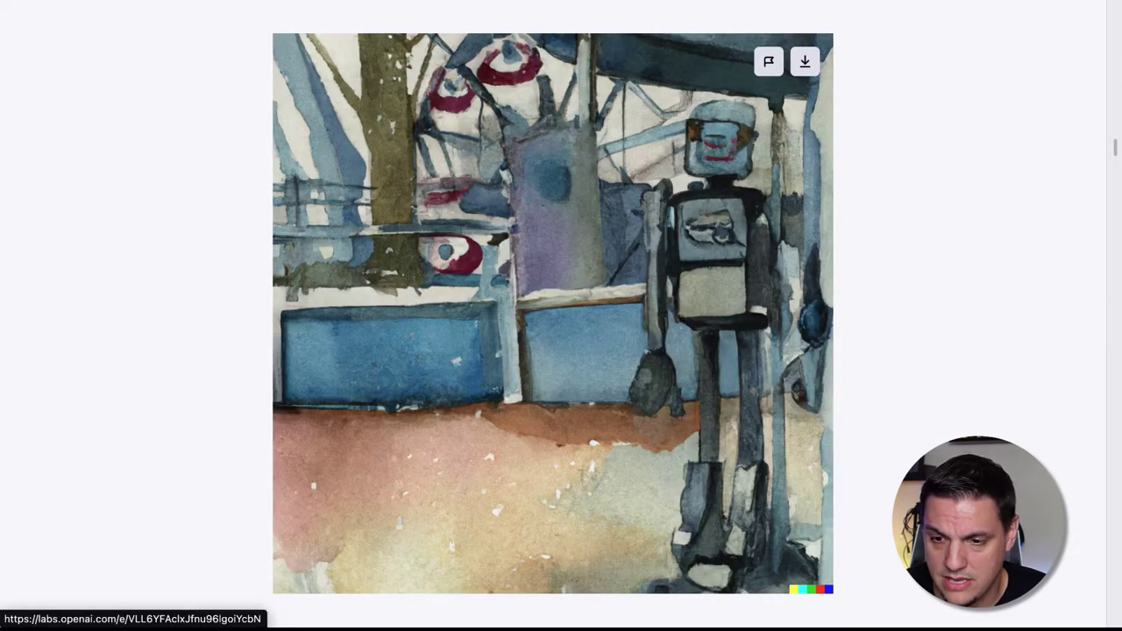
key(Escape)
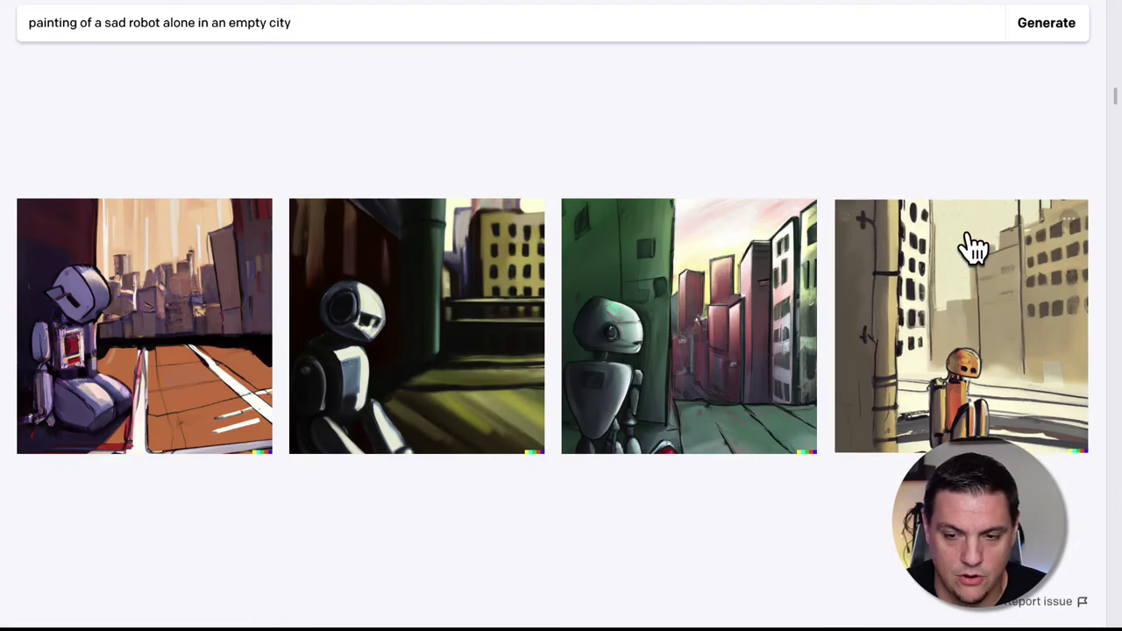
View all four "painting of a sad robot alone in an empty city" images at full size in order
click(201, 288)
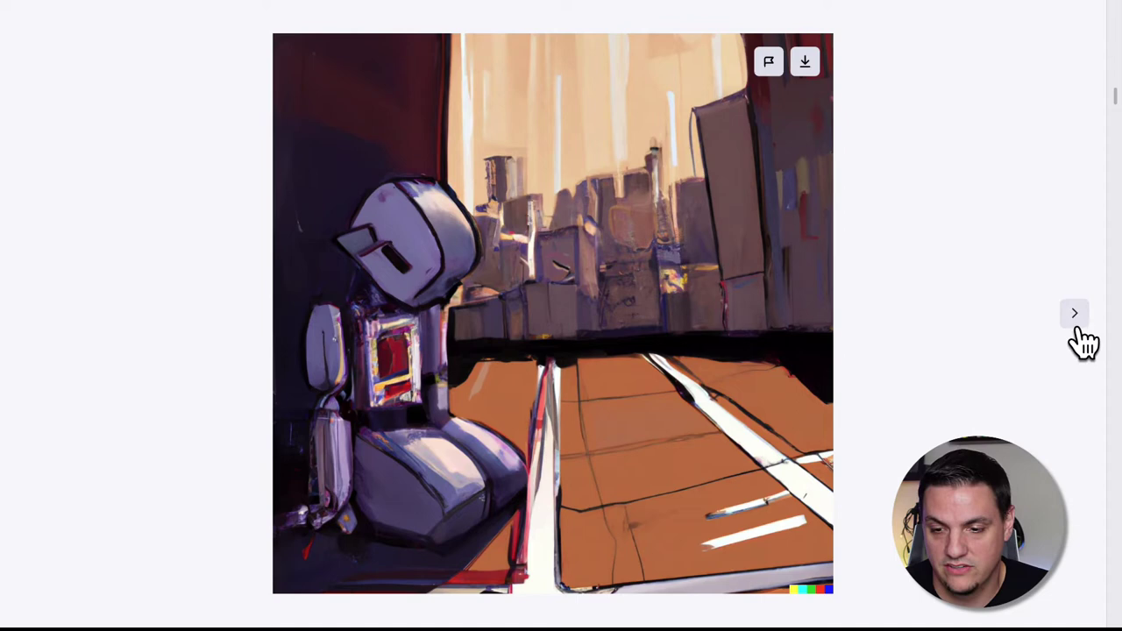
click(1079, 329)
click(1079, 330)
click(1079, 329)
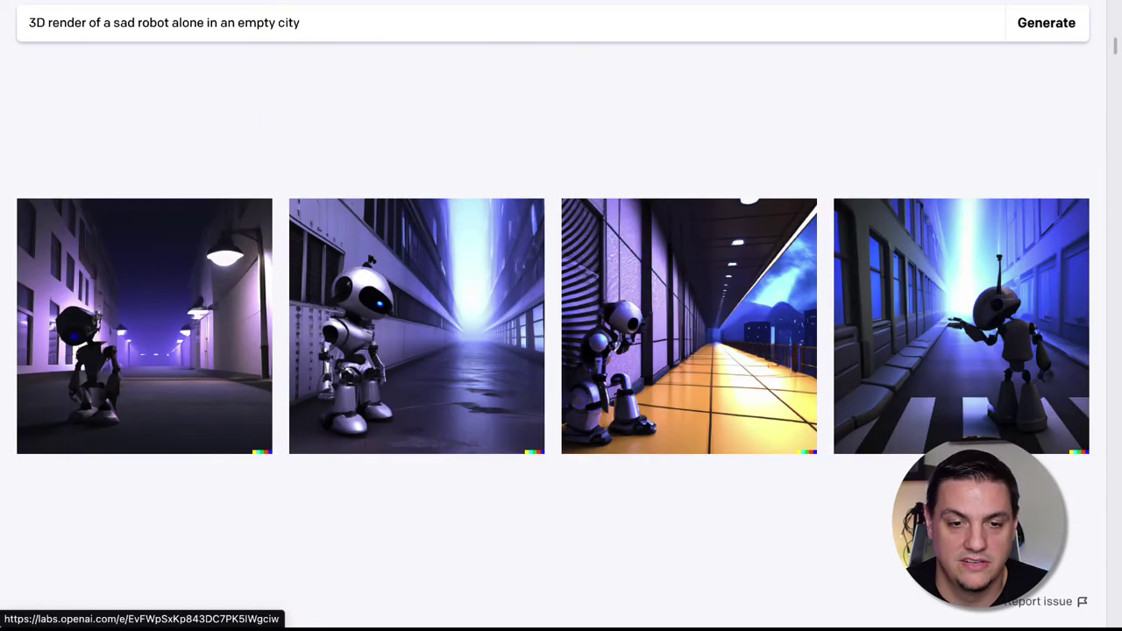
View the four "3D render of a sad robot alone in an empty city" images at full size in order
click(238, 291)
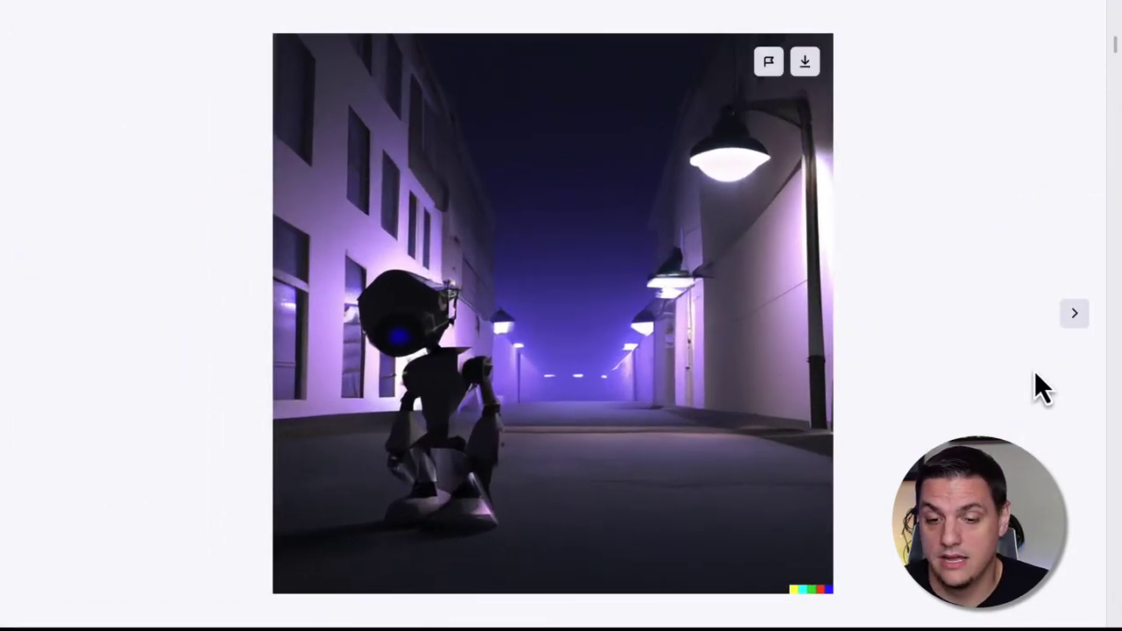
click(1076, 317)
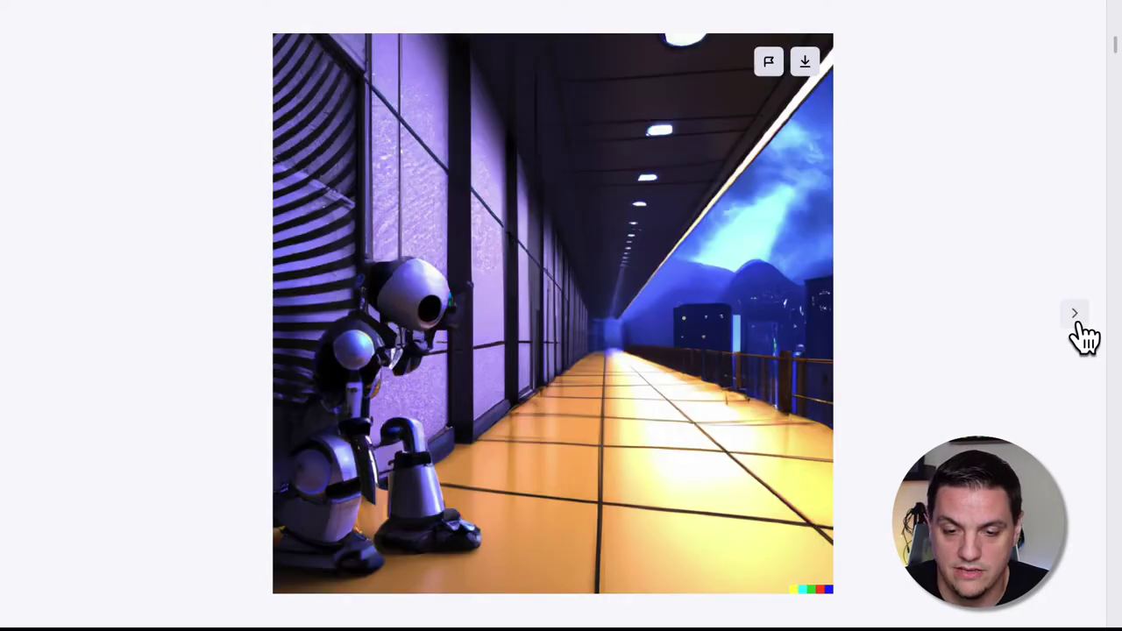
click(1075, 314)
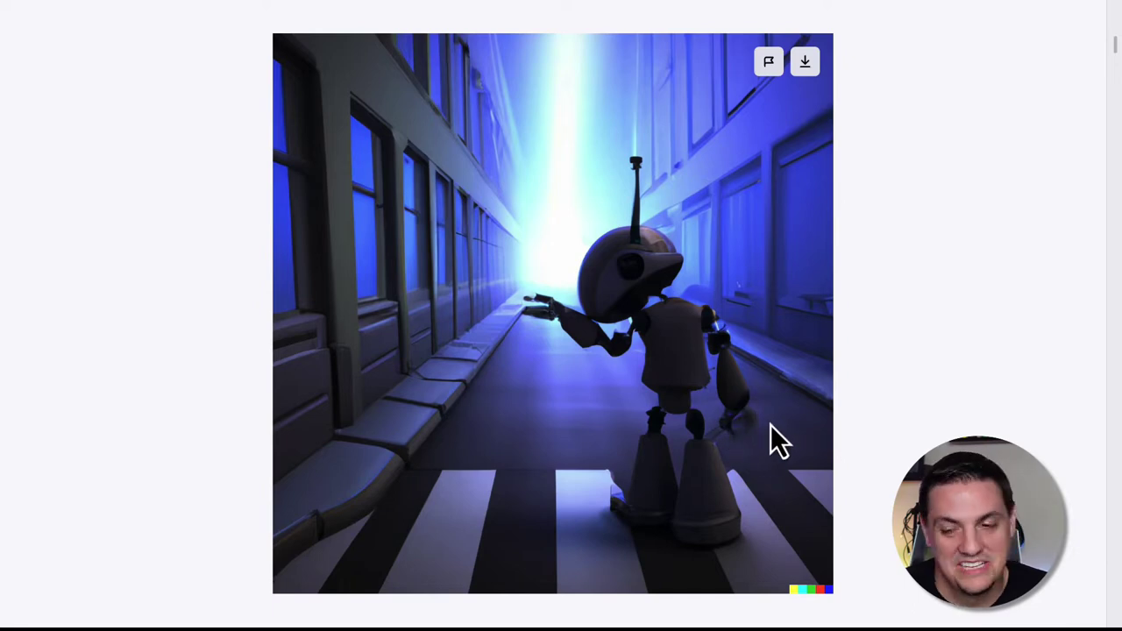
View all four "tree fighting armored ants with swords" images at full size in order
scroll(877, 421, down, 10)
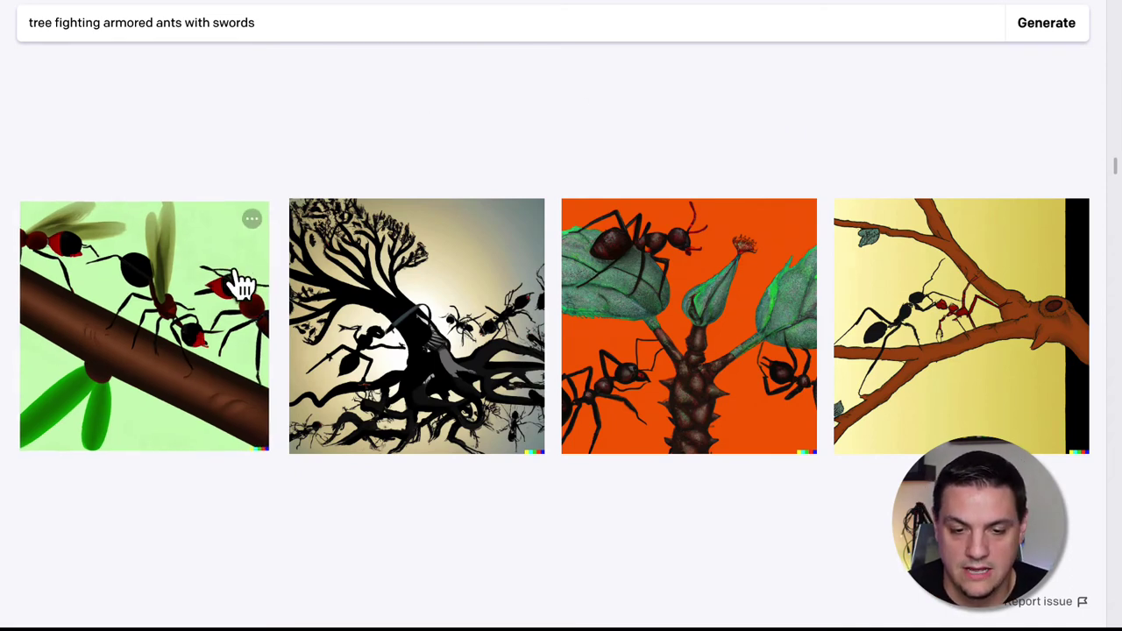
click(201, 272)
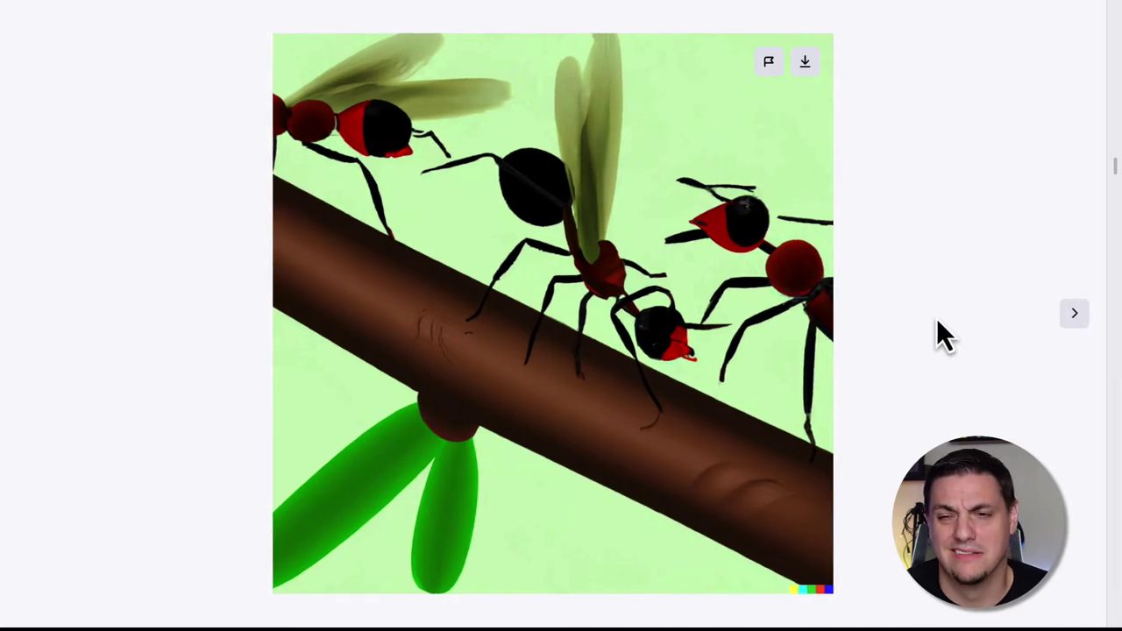
click(1073, 321)
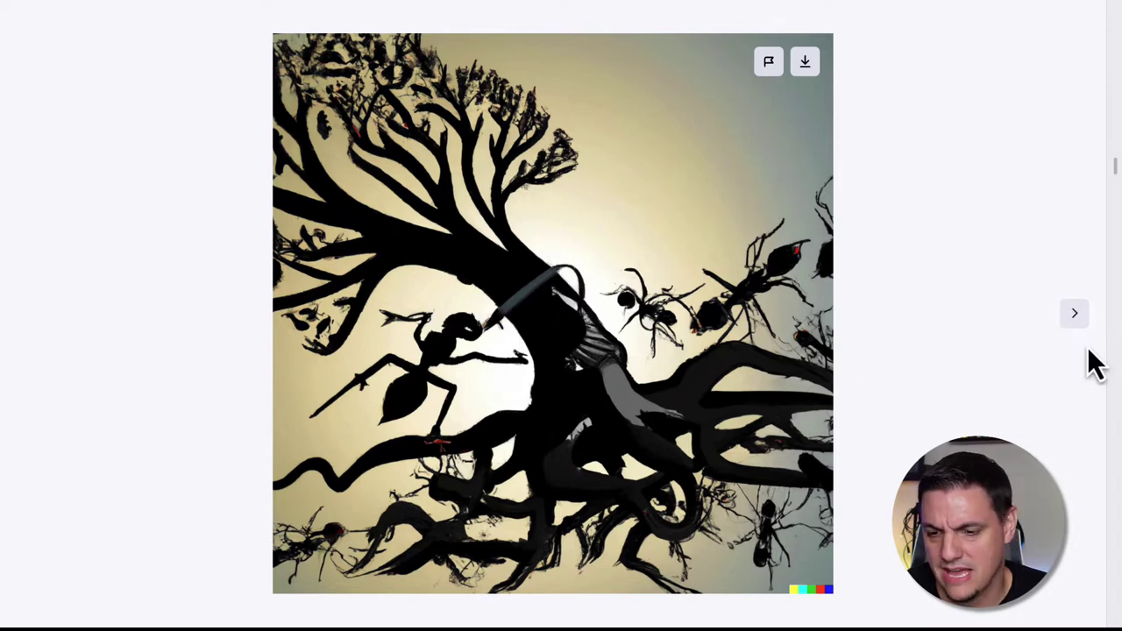
click(1075, 323)
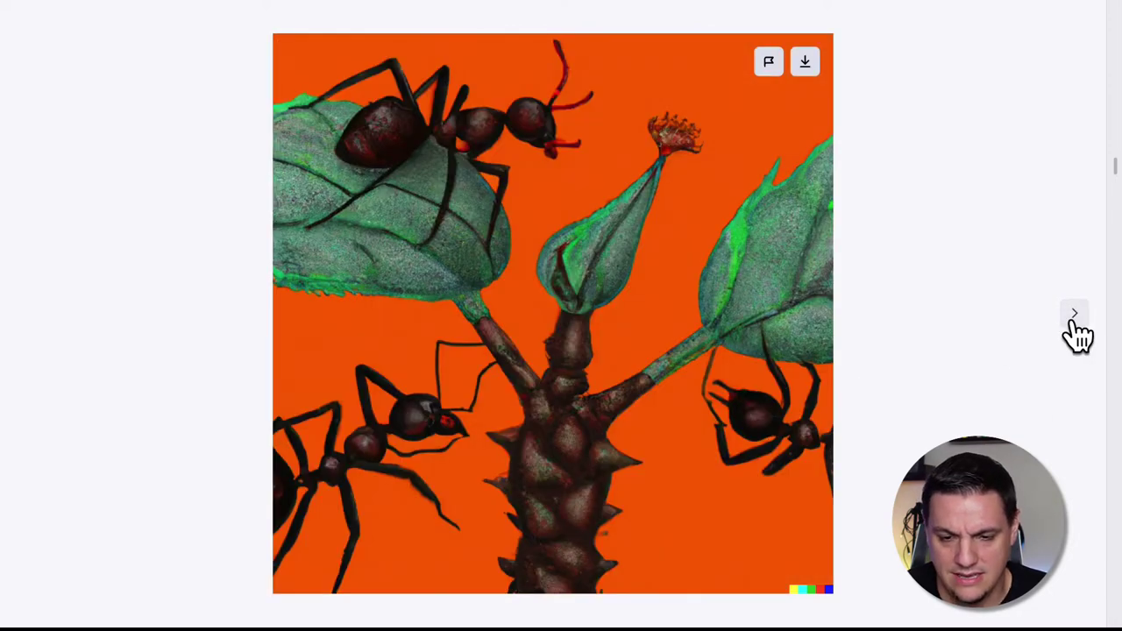
click(1080, 325)
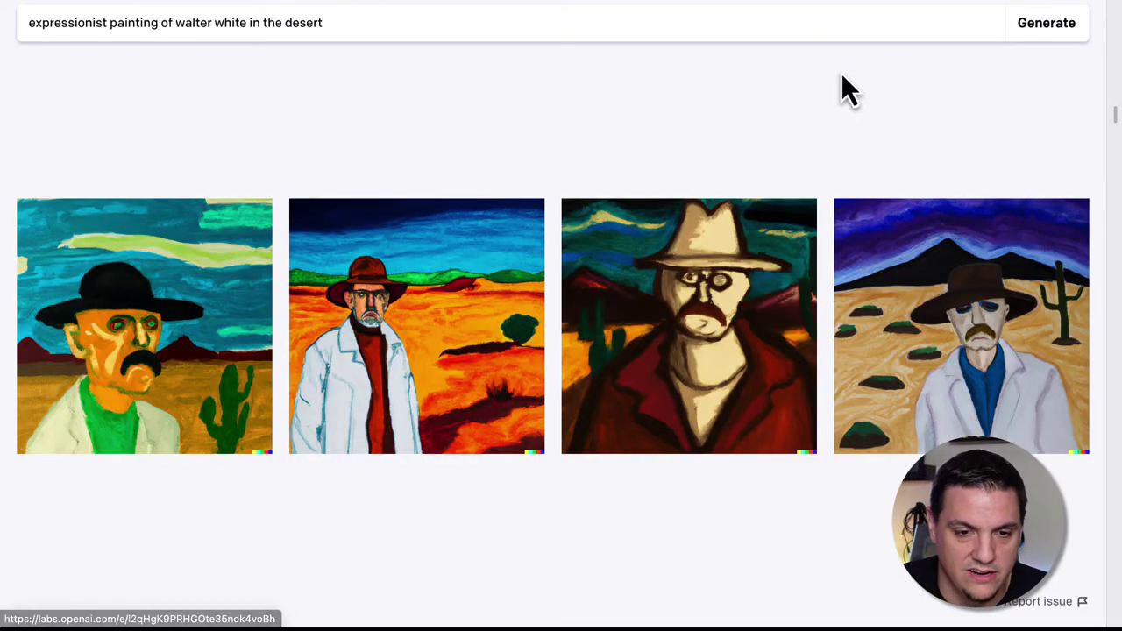
View all four "expressionist painting of walter white in the desert" images at full size and close the enlarged view
click(133, 348)
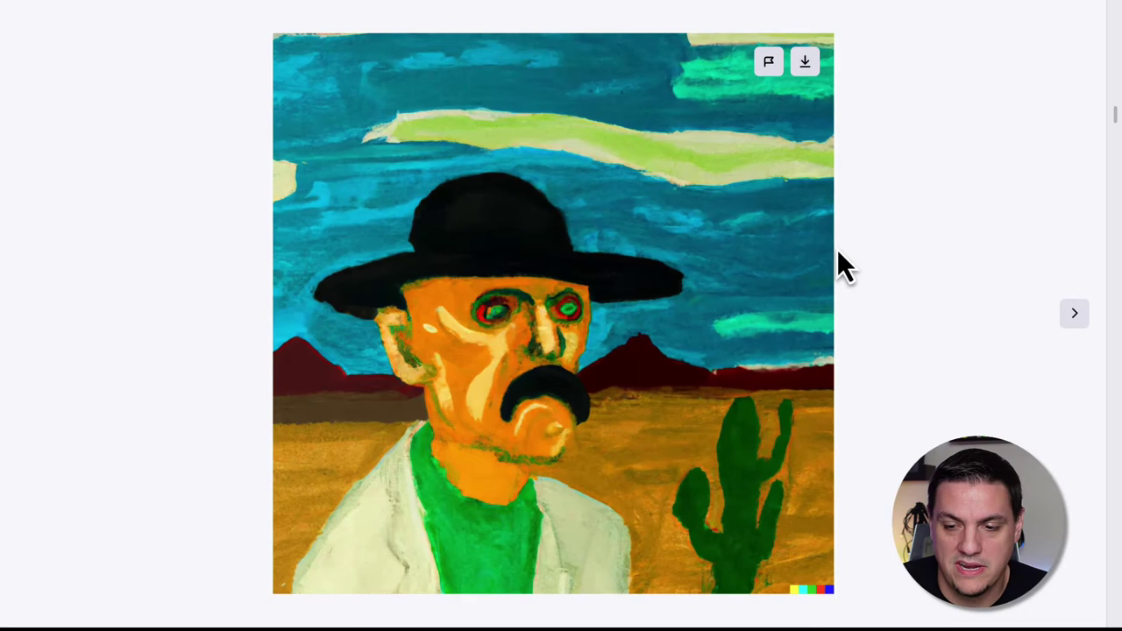
click(1074, 329)
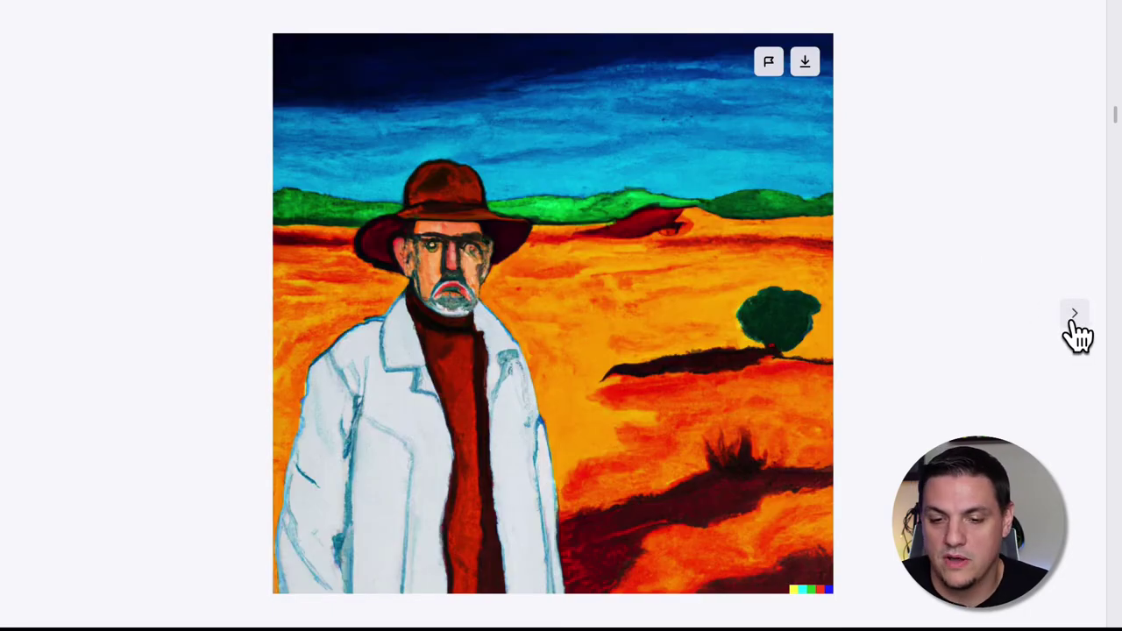
click(1075, 326)
click(1074, 323)
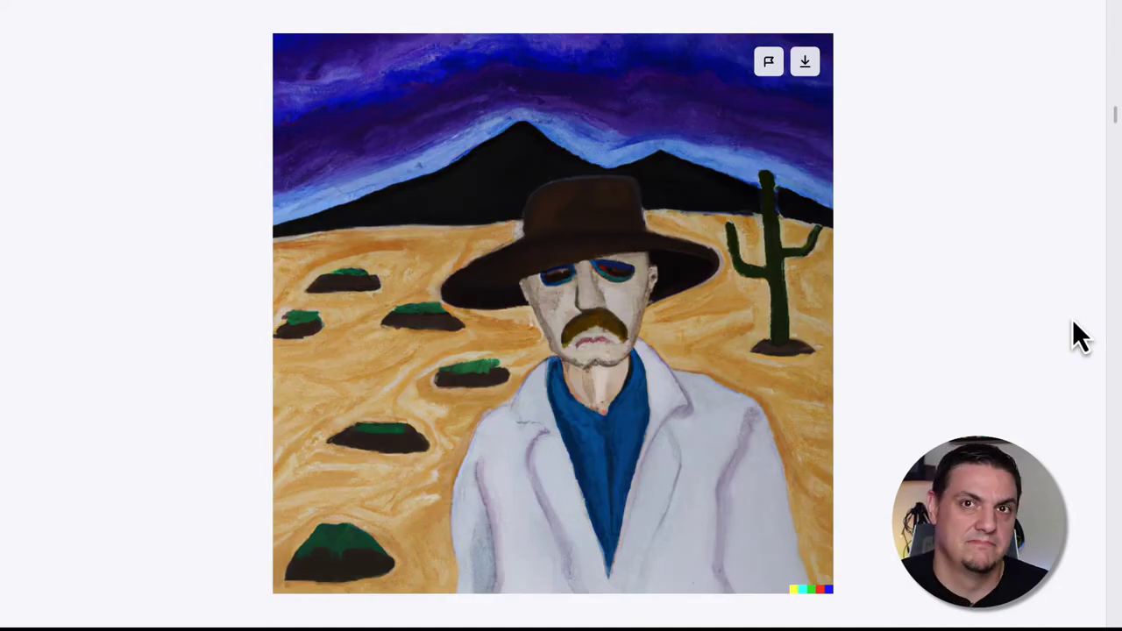
click(62, 7)
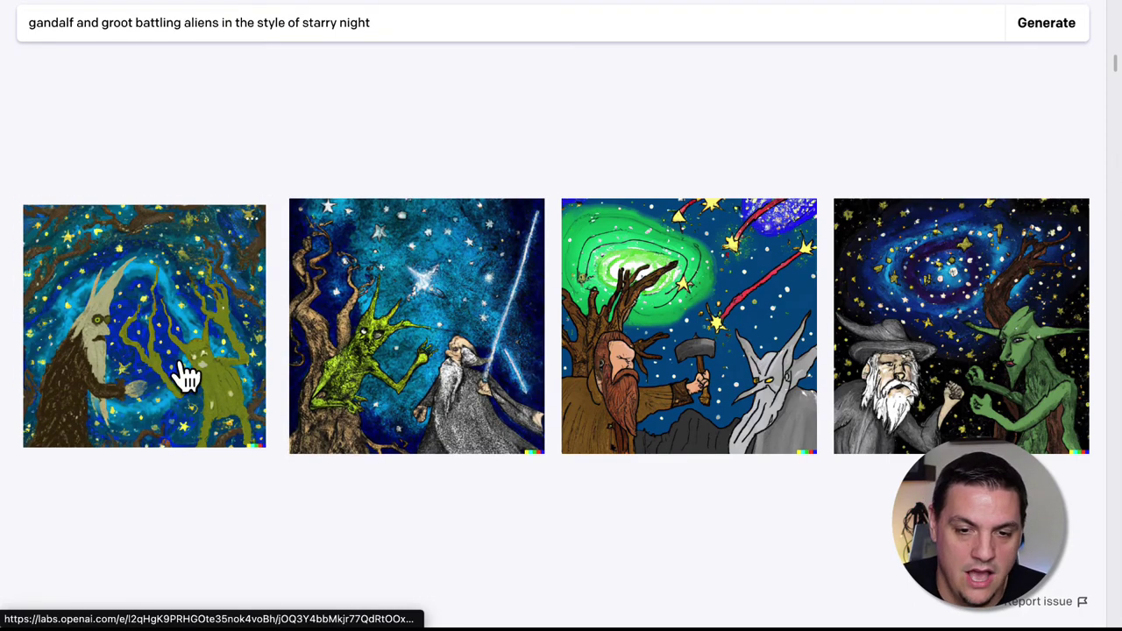
View all four "gandalf and groot battling aliens in the style of starry night" images at full size and close the enlarged view
click(161, 321)
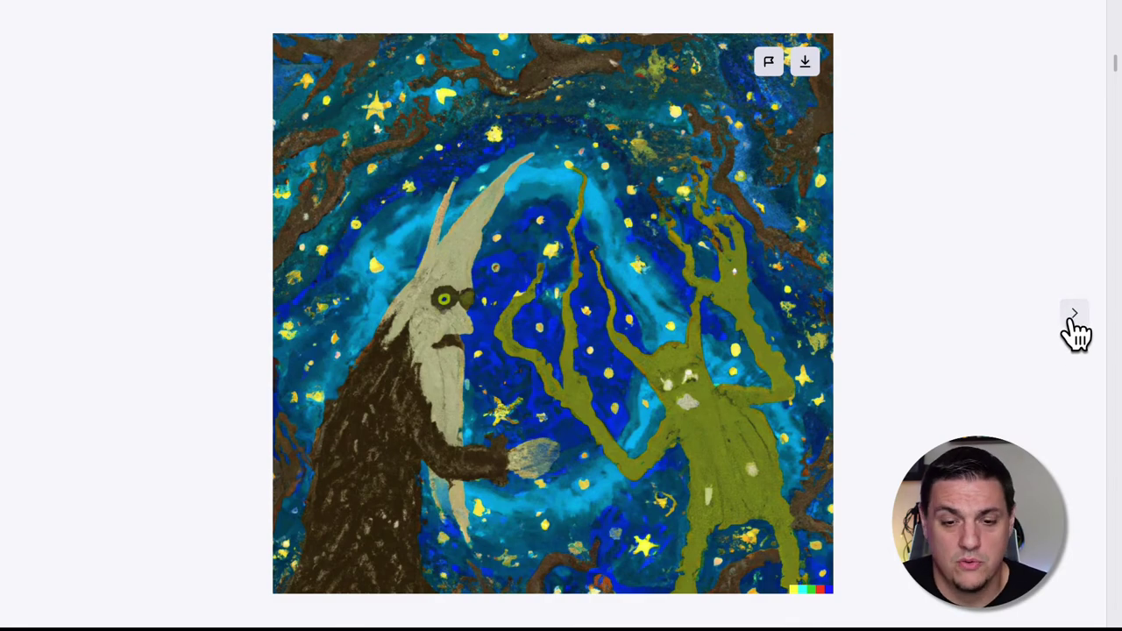
click(1075, 331)
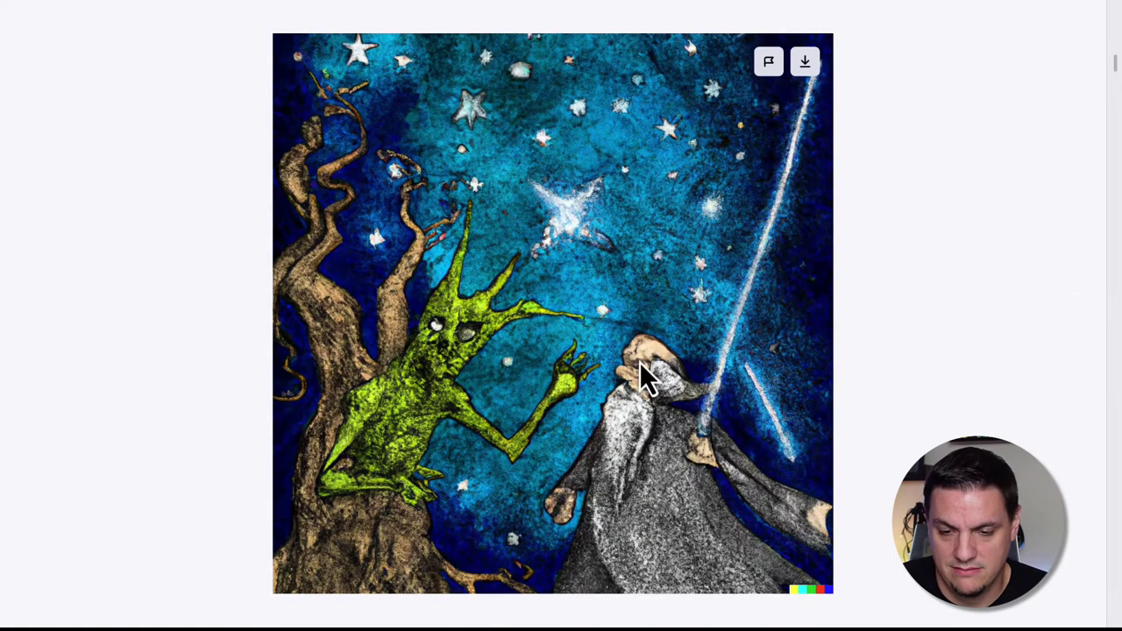
click(1076, 332)
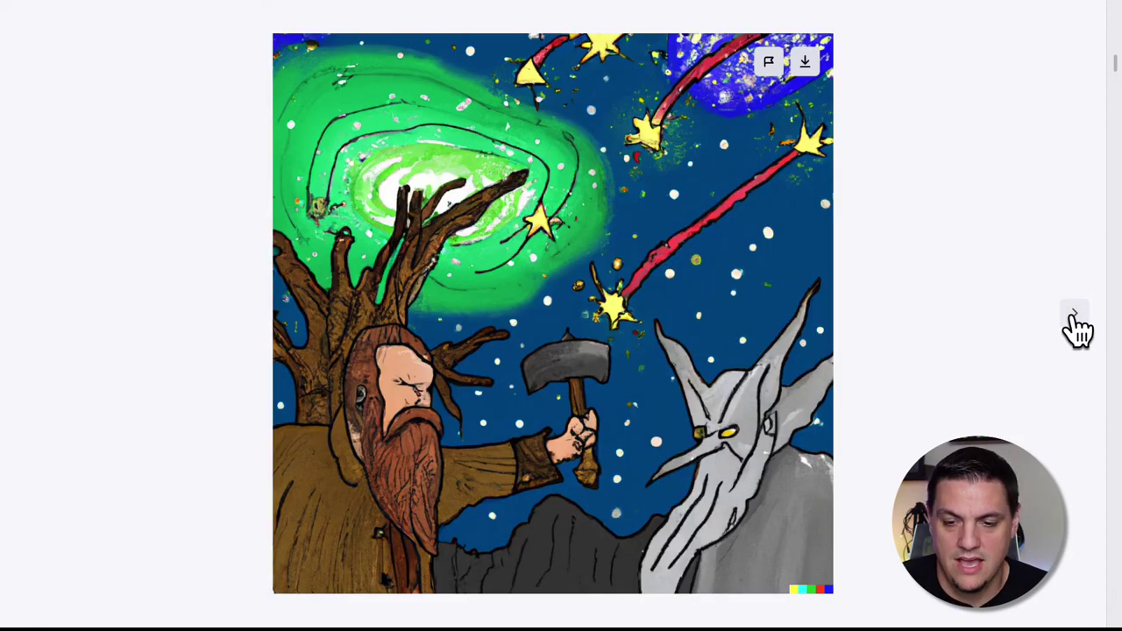
click(1075, 320)
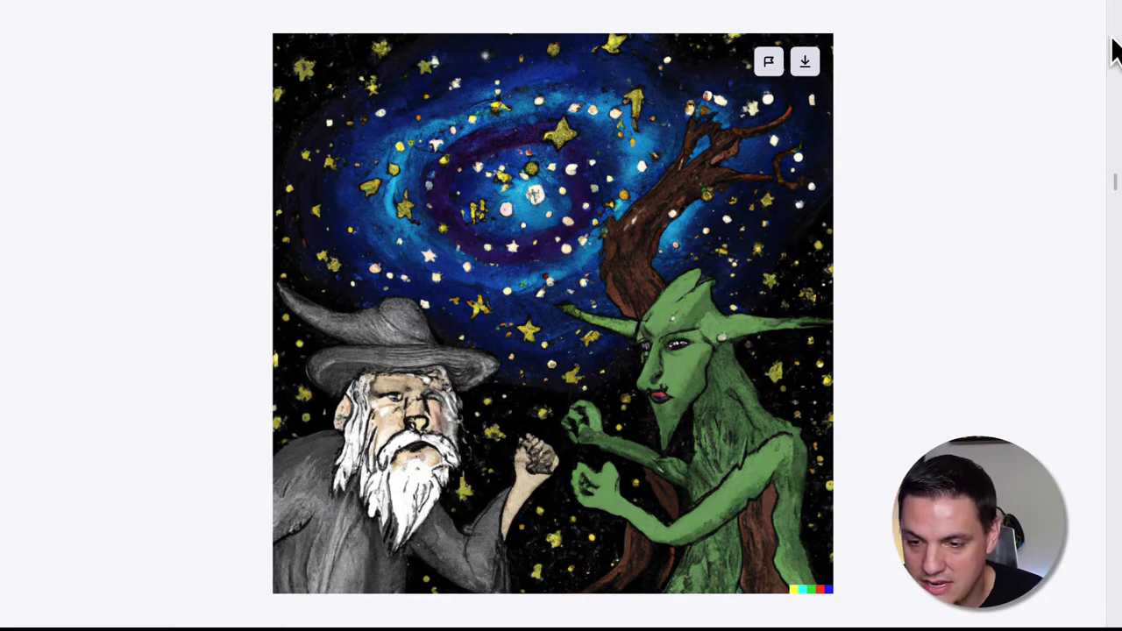
key(Escape)
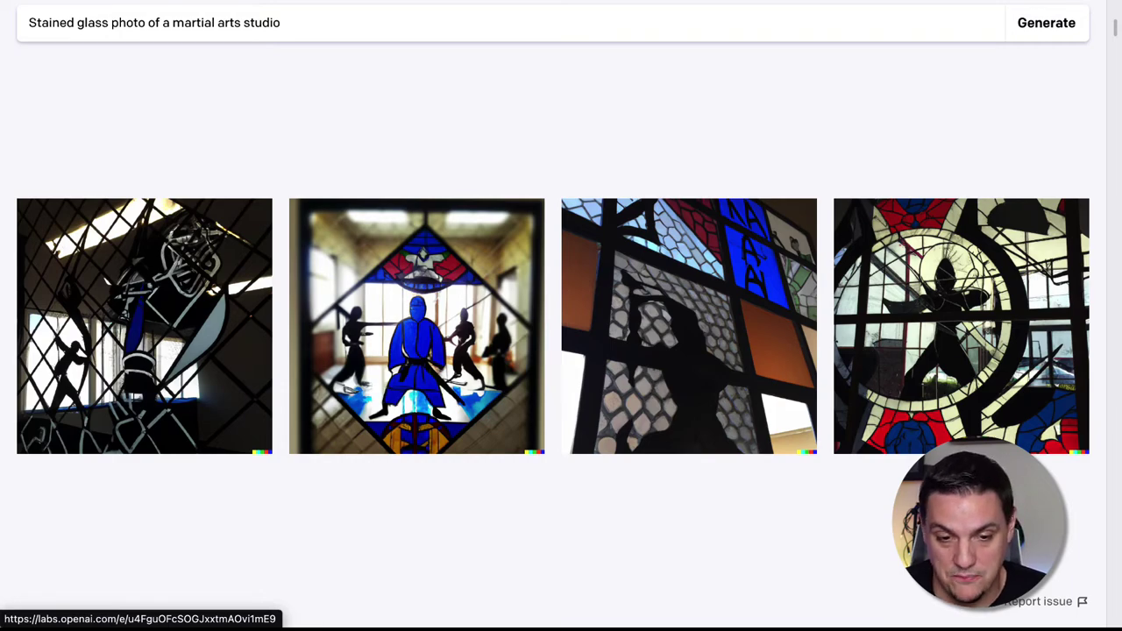
View all four "Stained glass photo of a martial arts studio" images at full size in order
click(201, 292)
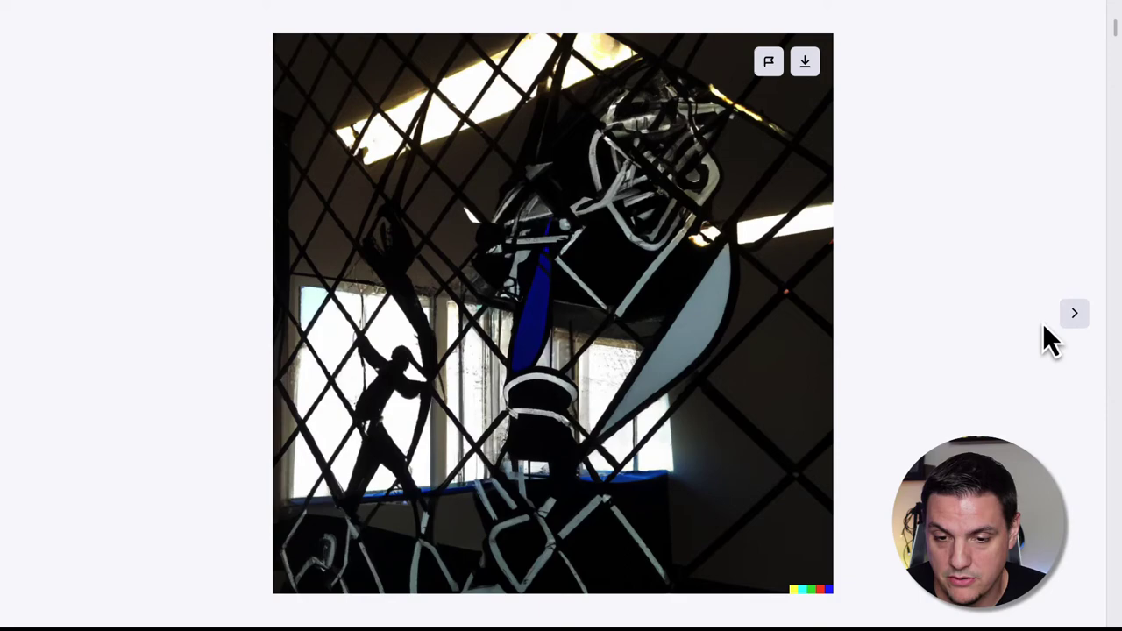
click(1066, 319)
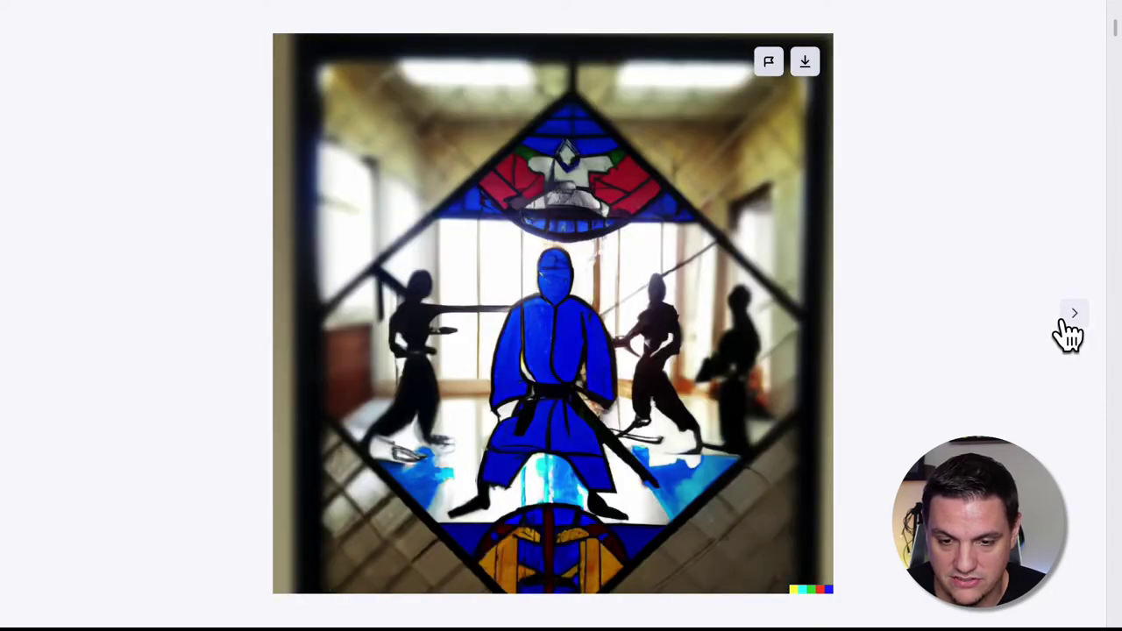
click(1066, 321)
click(1067, 323)
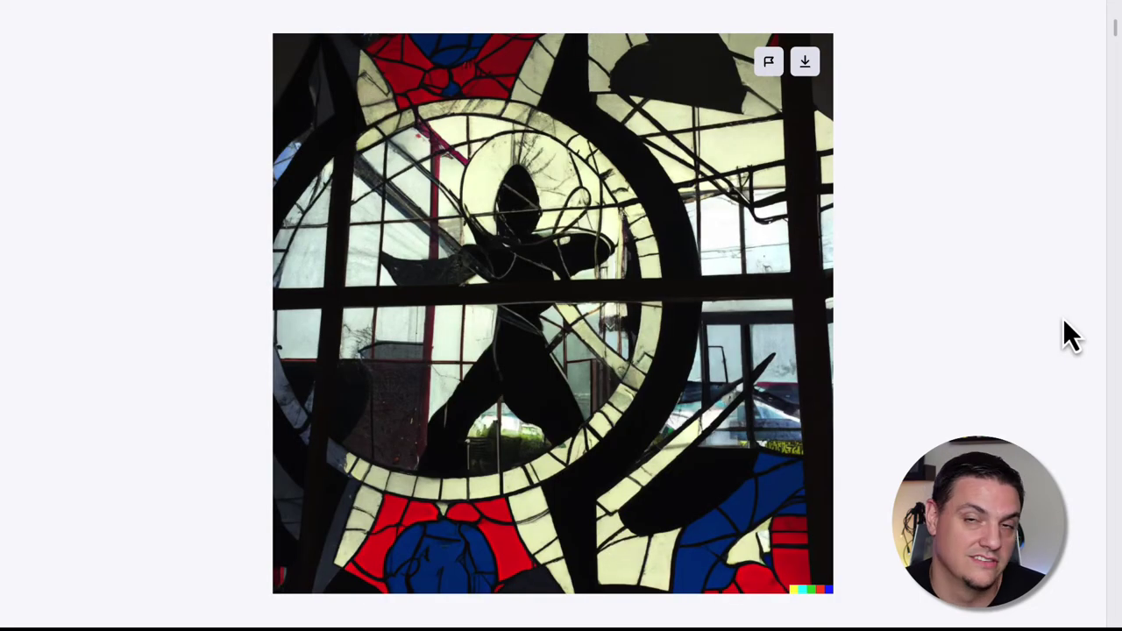
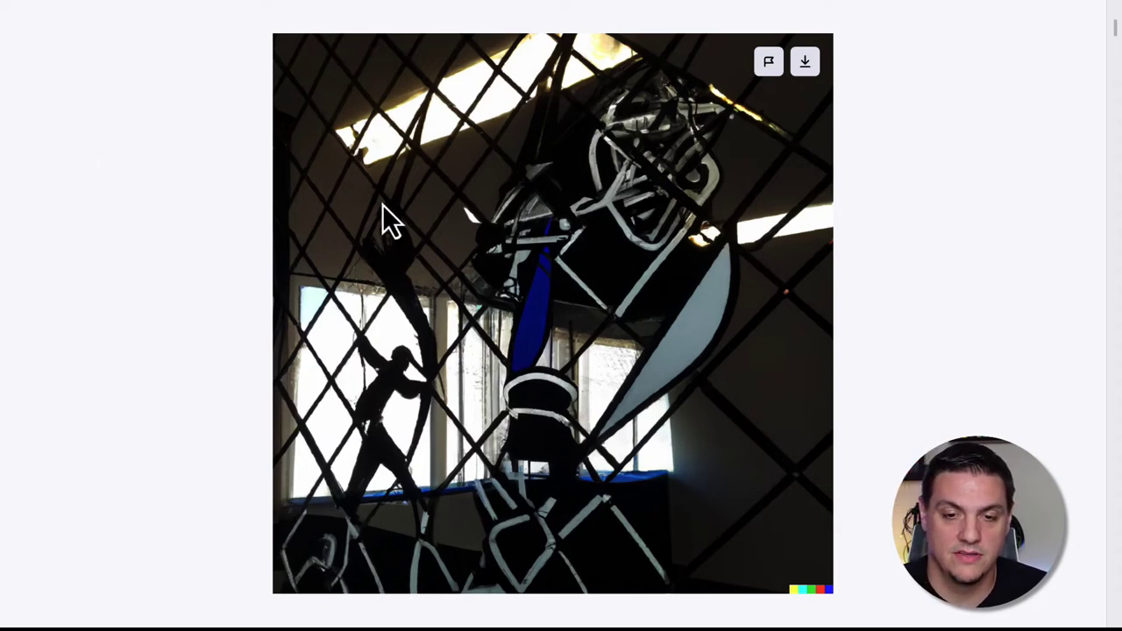
Close the enlarged view and generate images from the prompt "vibrant graphic of a video studio recording technology videos with multiple cameras and lights"
click(39, 9)
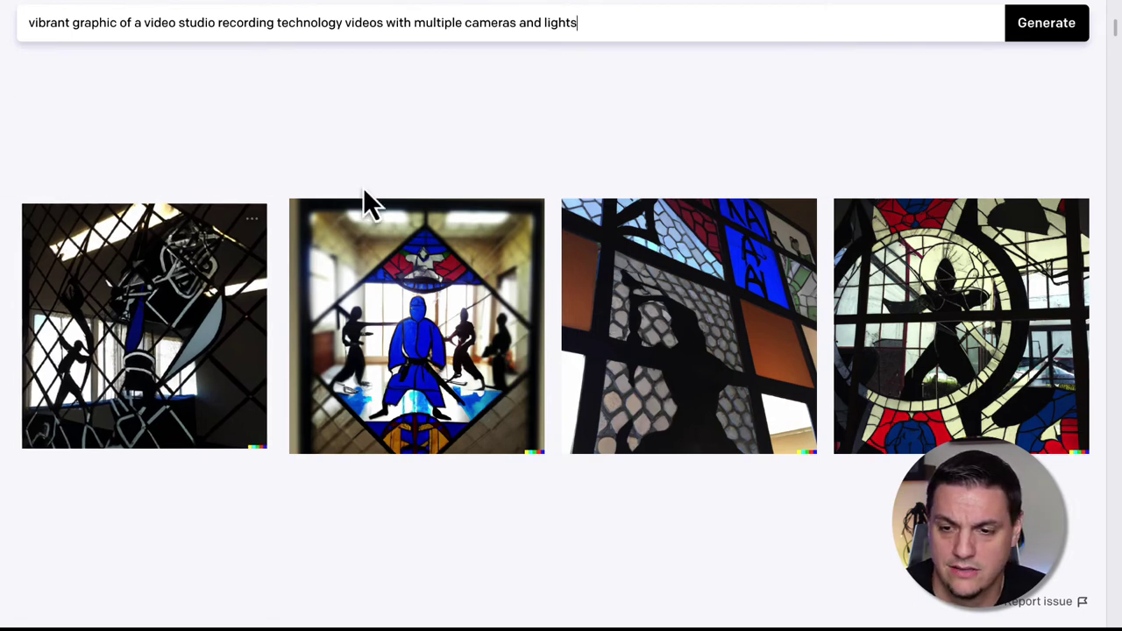
click(1042, 33)
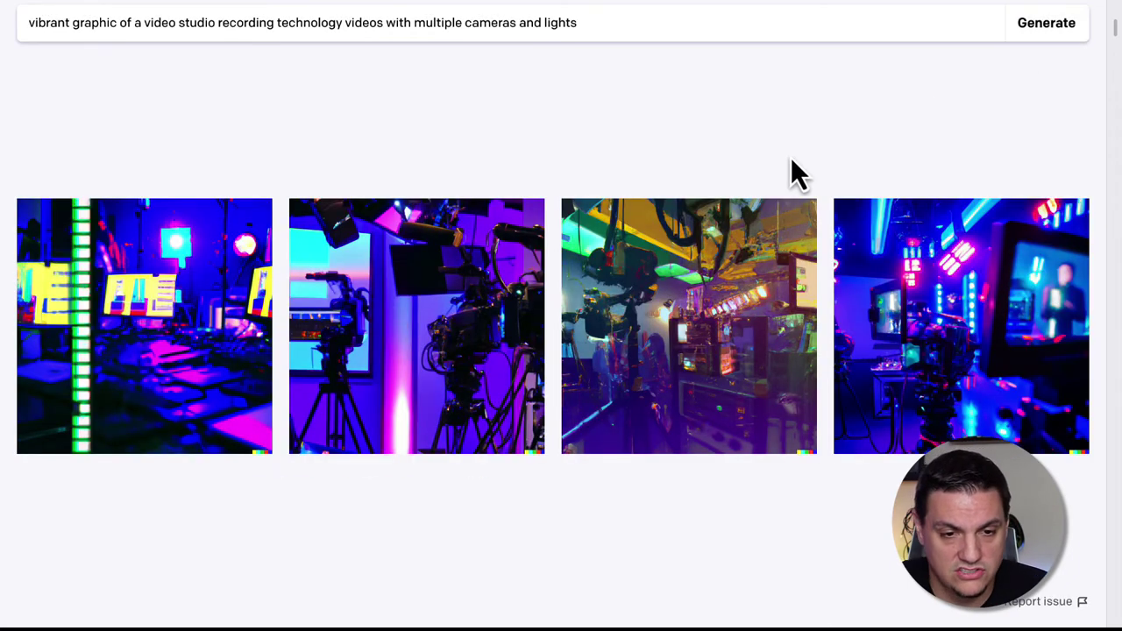
View all four generated video studio images at full size, from the first to the last
click(204, 282)
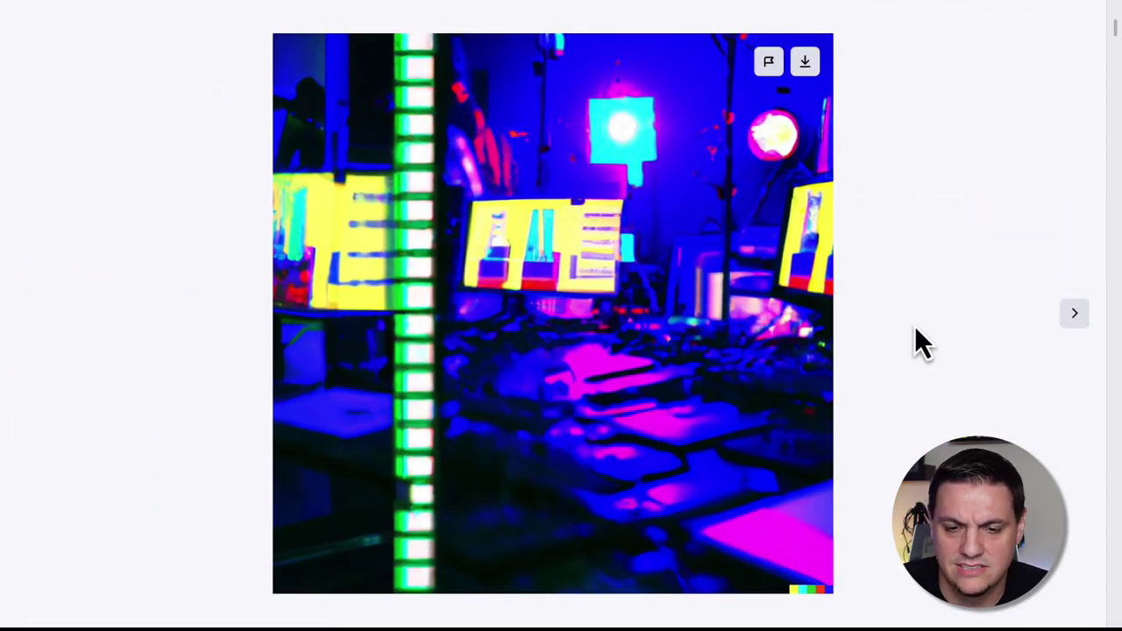
click(1077, 316)
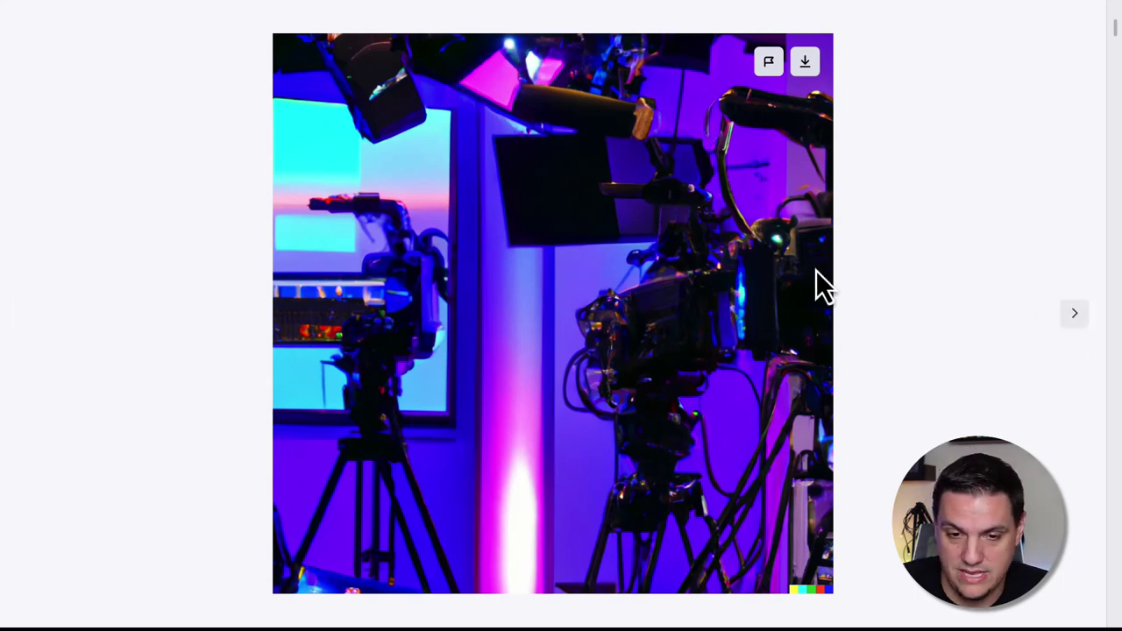
click(1069, 319)
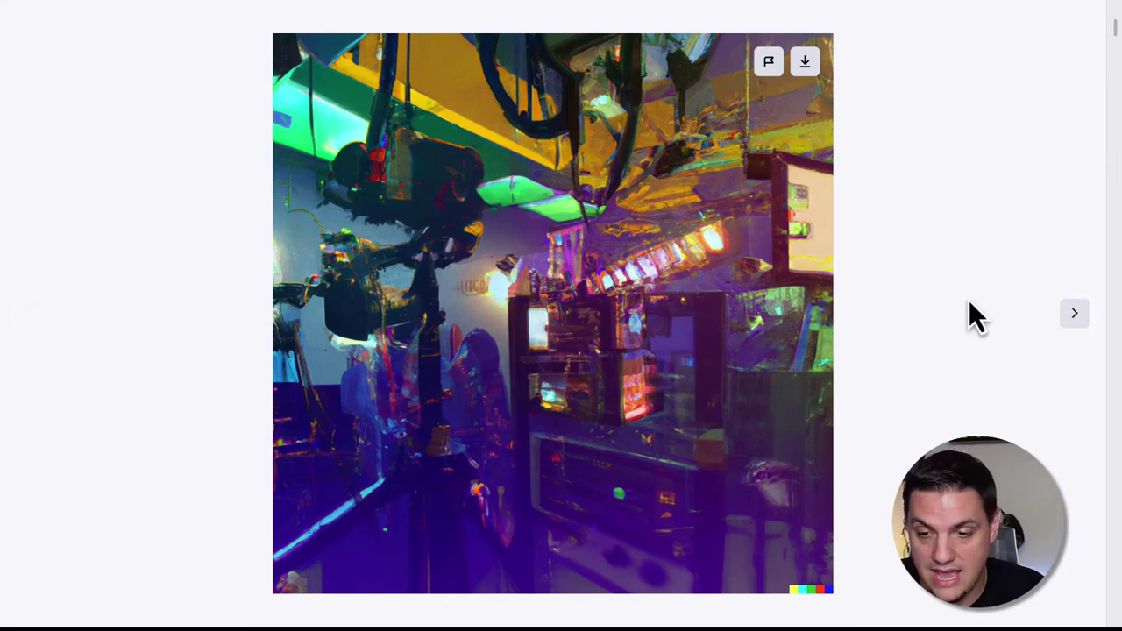
click(1070, 317)
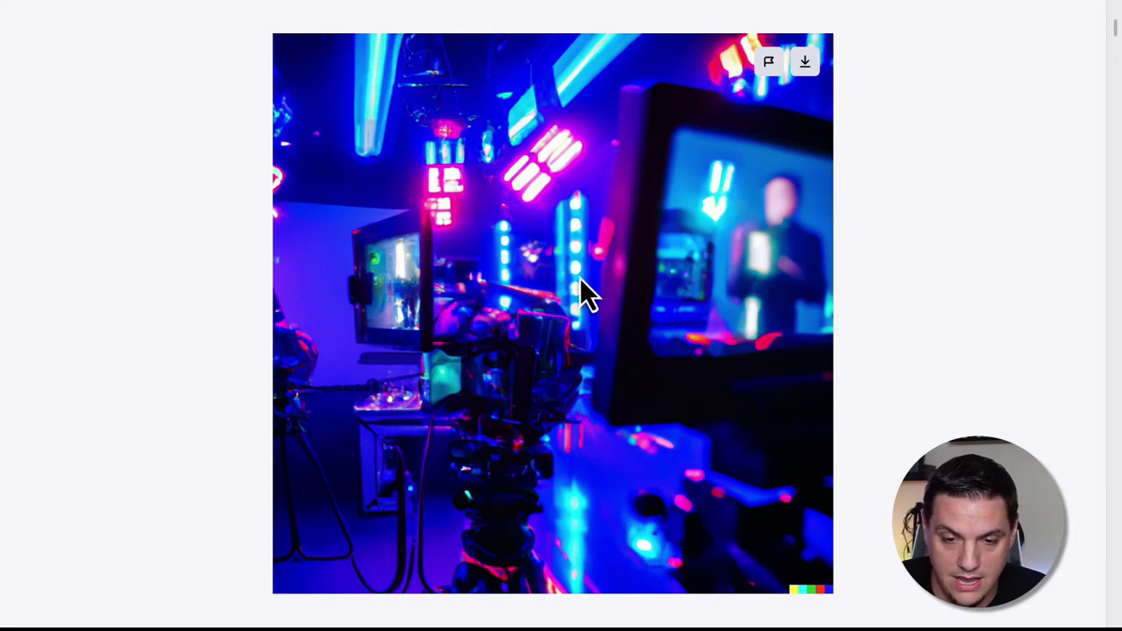
key(Right)
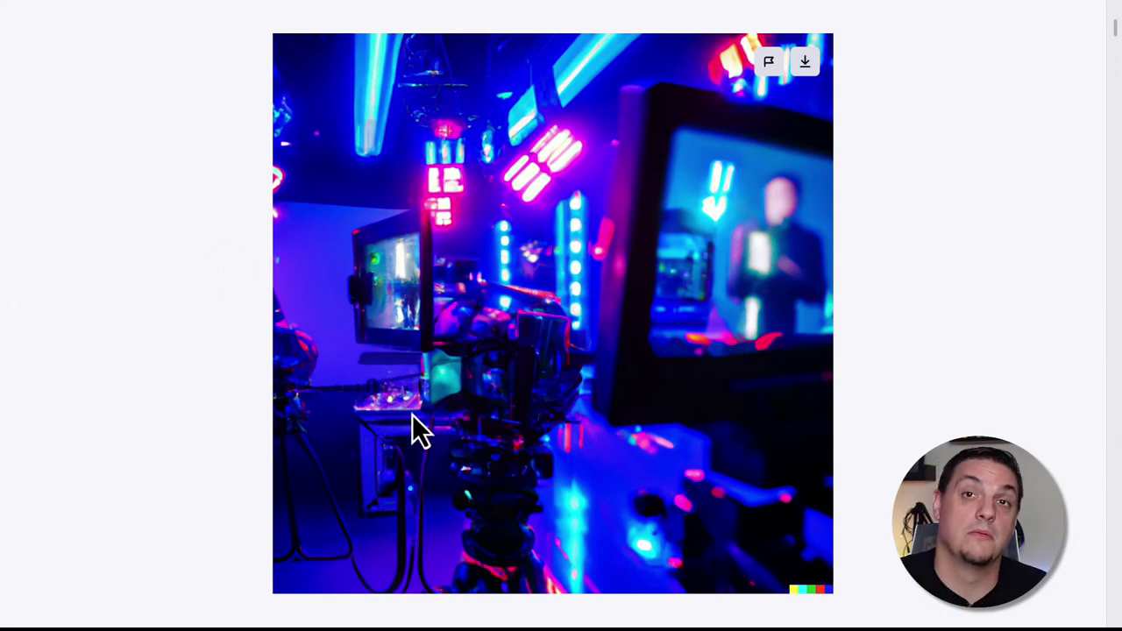